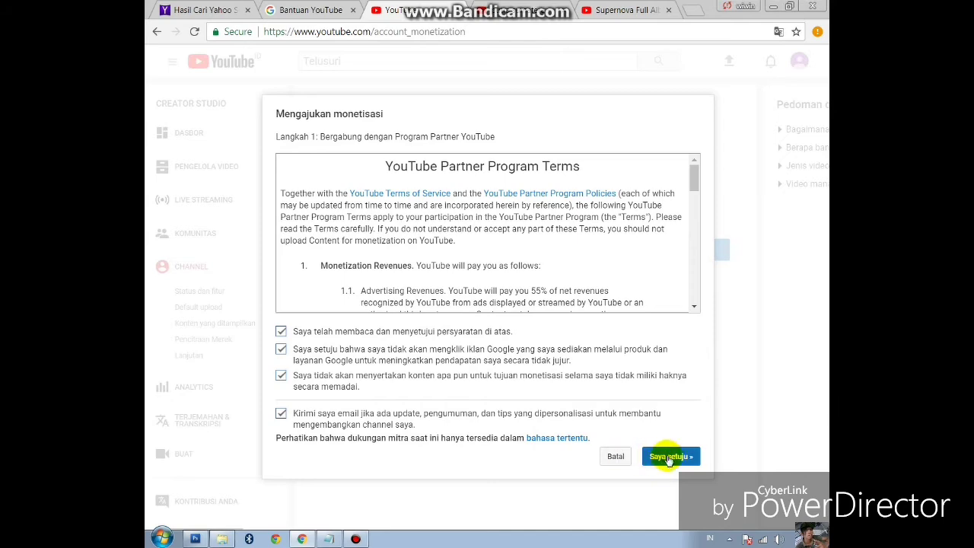
Accept the YouTube Partner Program terms and continue to AdSense with the channel's Google account.
left_click(668, 457)
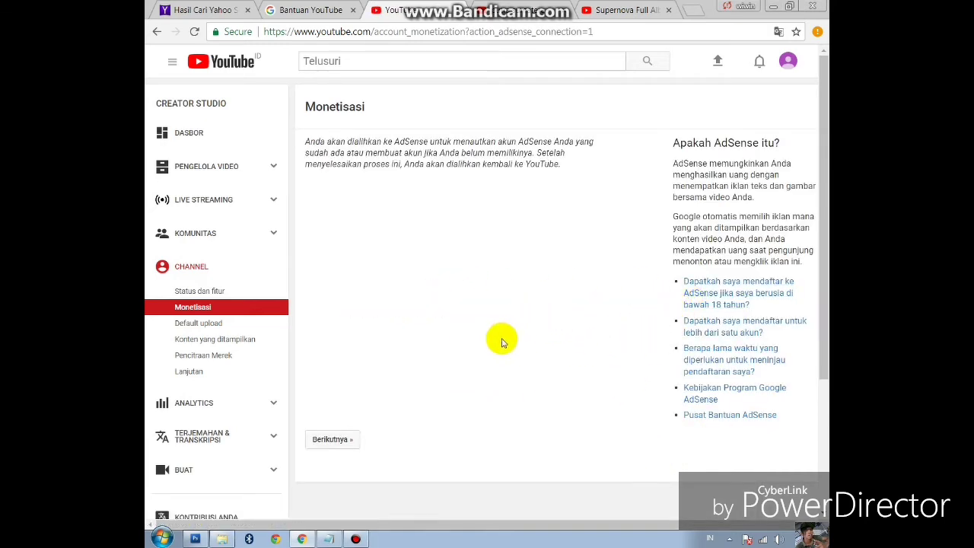
scroll(426, 319, "down", 2)
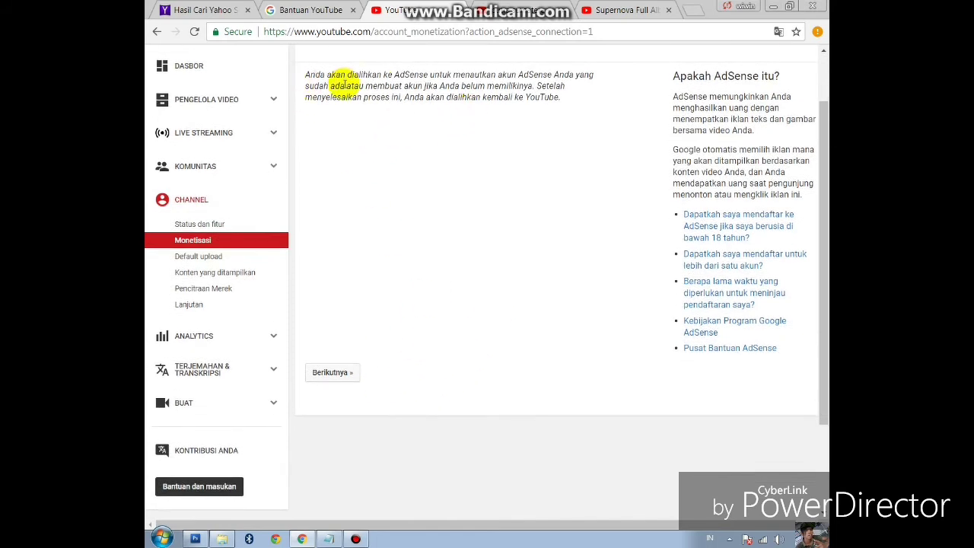
left_click(327, 375)
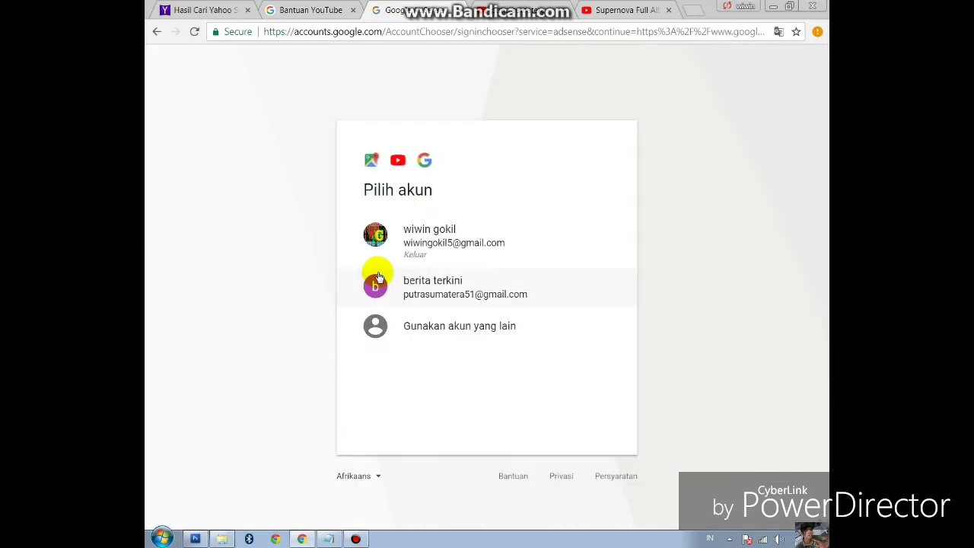
left_click(433, 295)
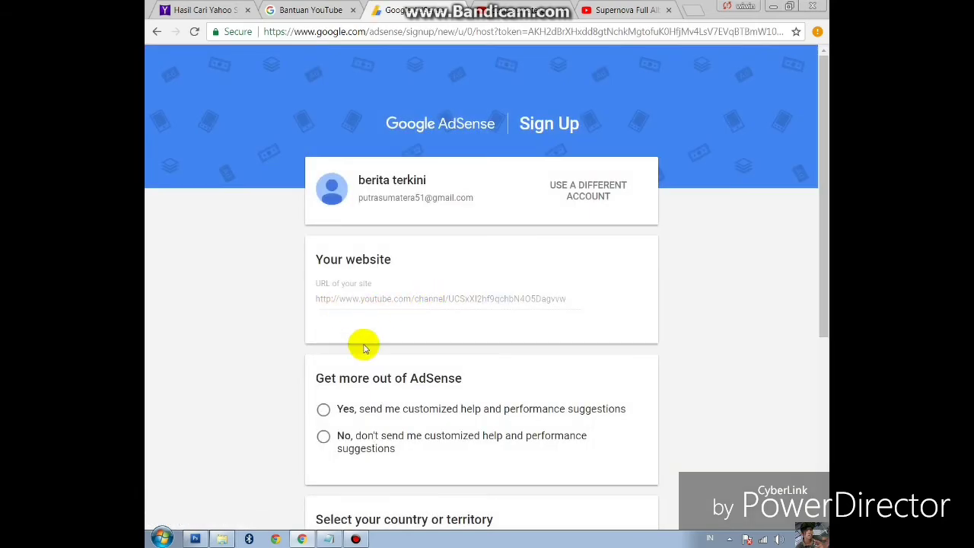
Opt in to customized help and performance suggestions and select Indonesia as the country or territory.
scroll(350, 350, "down", 2)
left_click(324, 276)
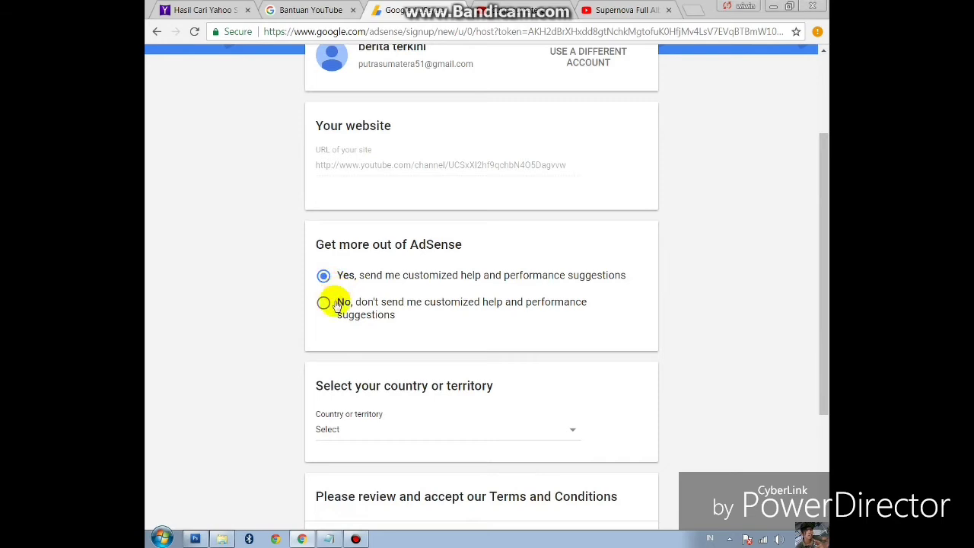
scroll(327, 334, "down", 2)
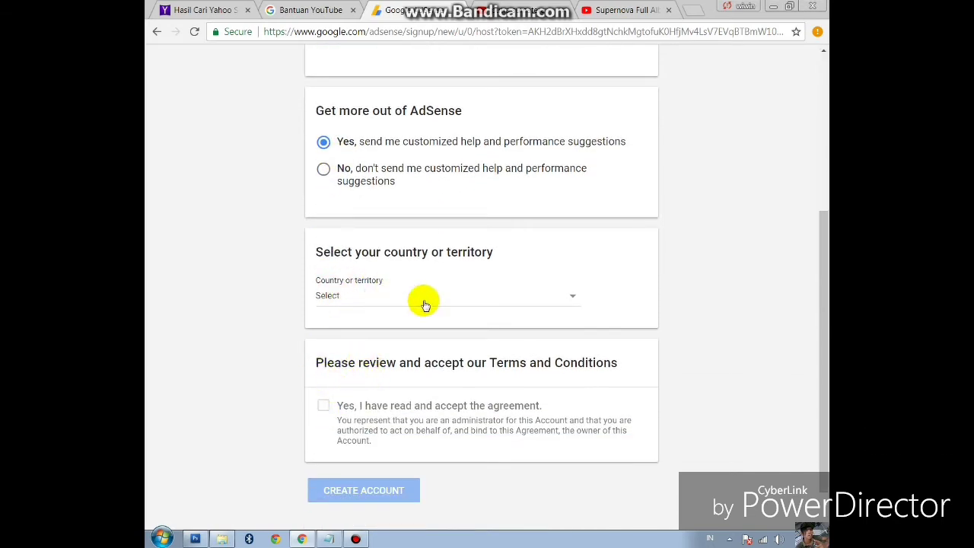
left_click(566, 299)
scroll(380, 403, "down", 15)
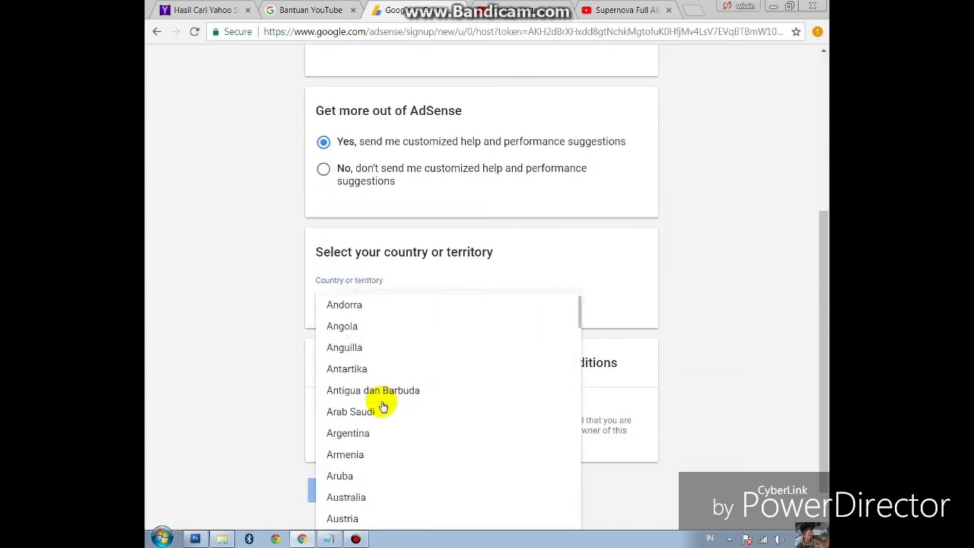
scroll(365, 448, "down", 15)
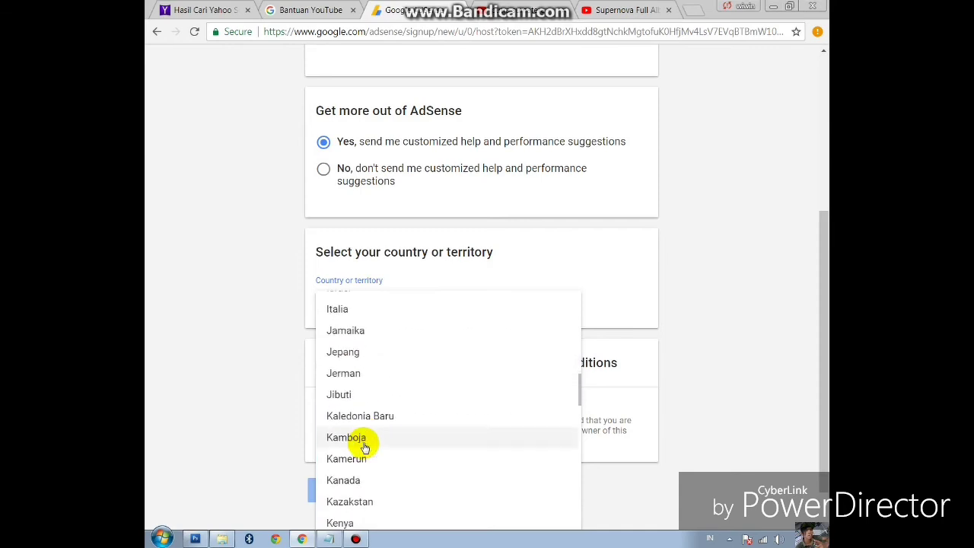
scroll(363, 445, "down", 9)
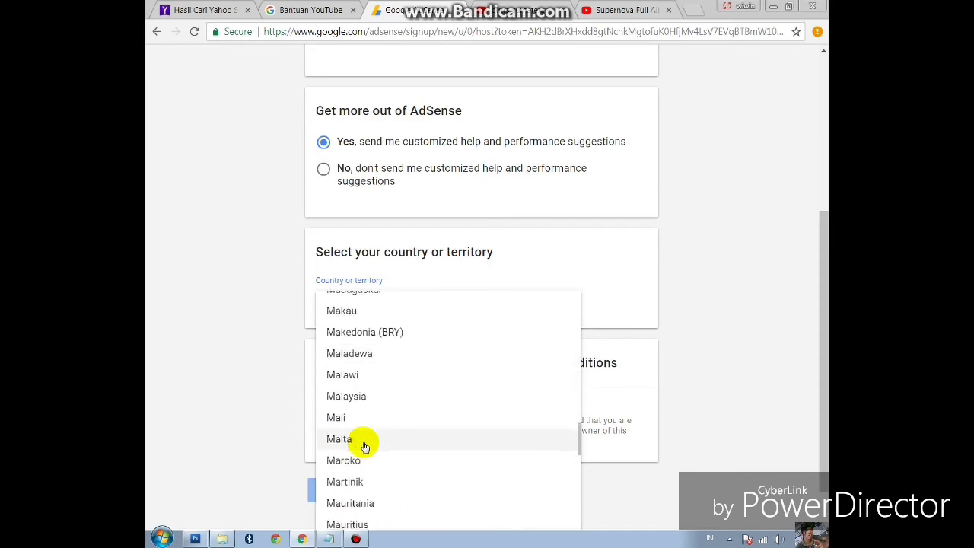
scroll(364, 427, "up", 4)
scroll(363, 422, "up", 18)
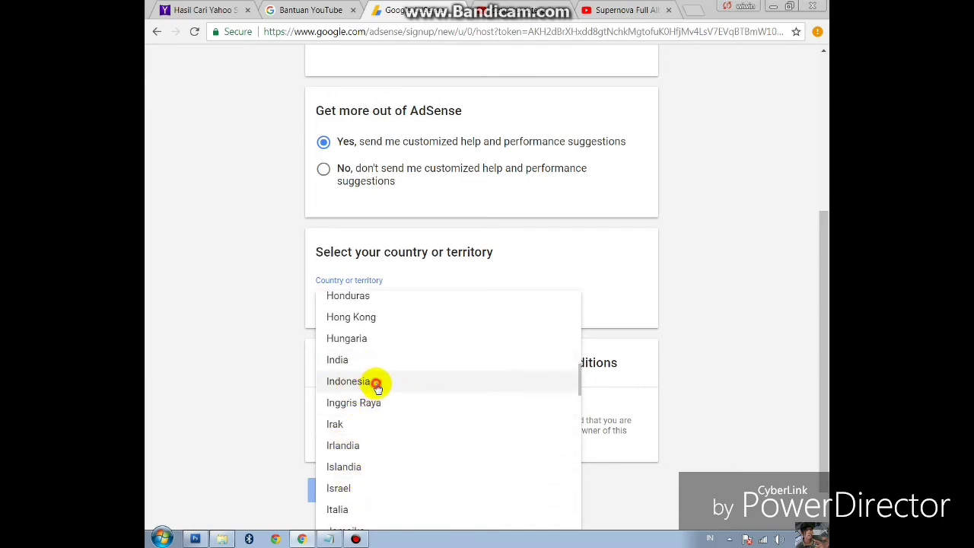
left_click(375, 385)
Accept the AdSense terms and conditions and create the account.
scroll(371, 380, "down", 1)
scroll(371, 370, "down", 3)
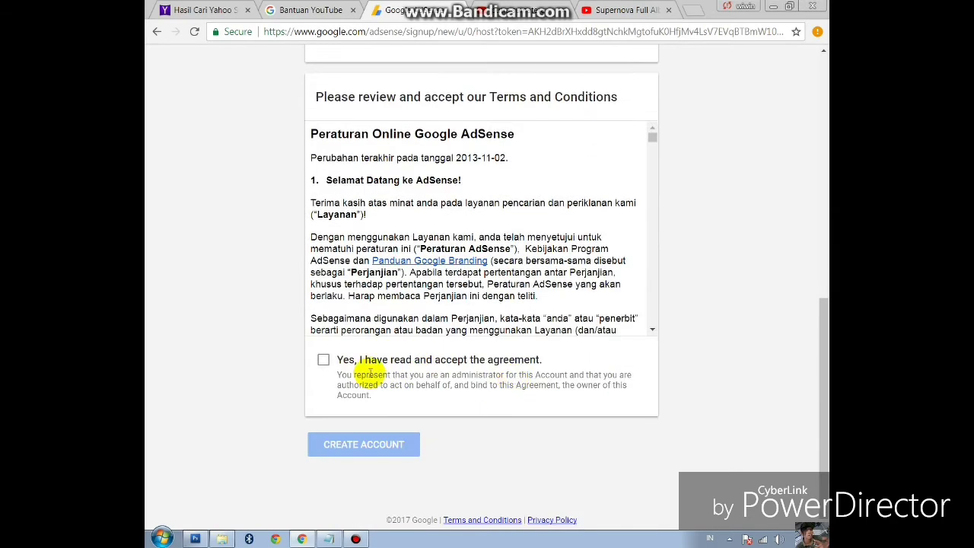
left_click(323, 359)
left_click(351, 445)
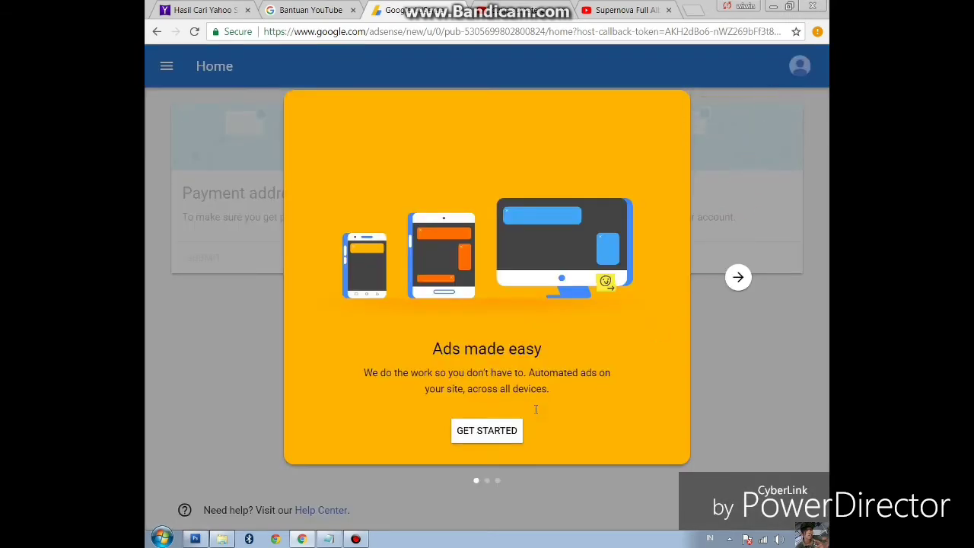
Get started with the payment address details and enter the account holder's address across the first and second address lines.
left_click(484, 438)
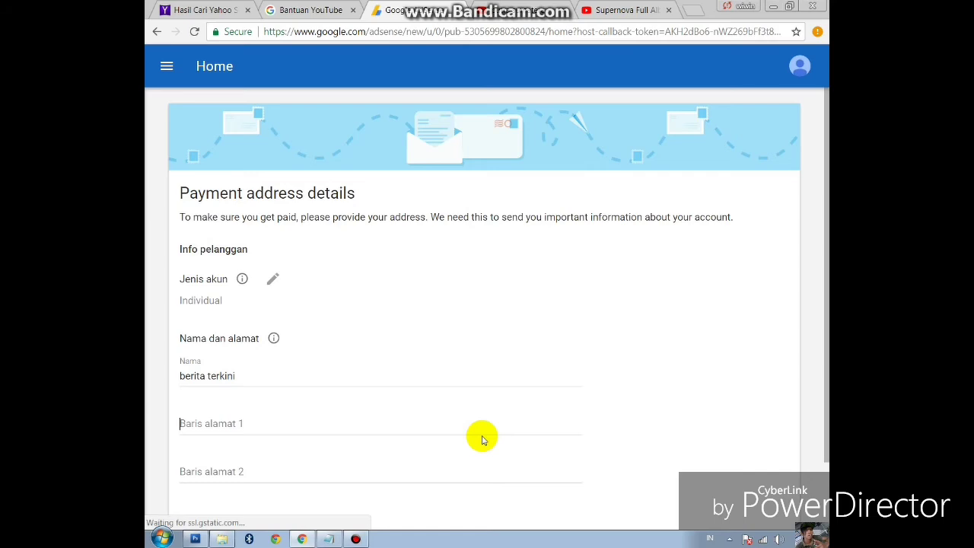
left_click(481, 432)
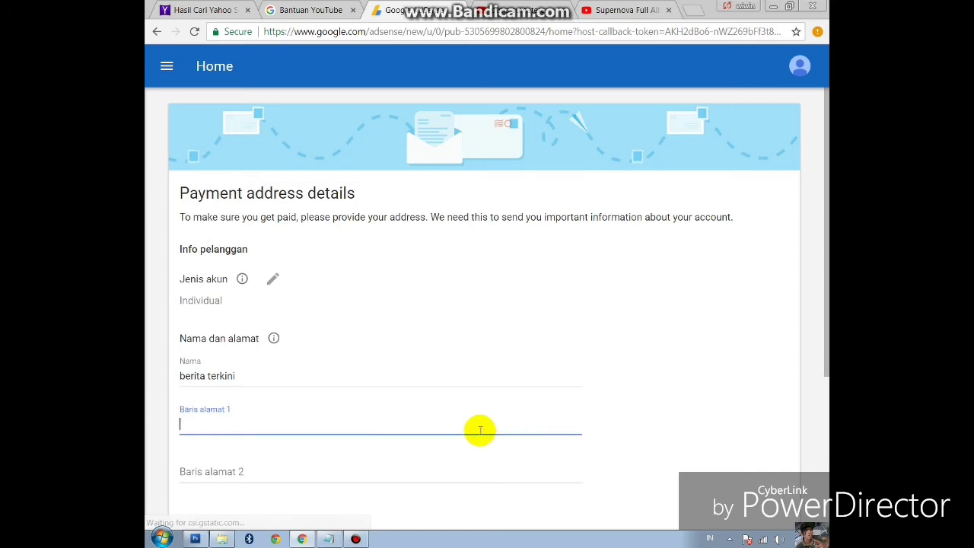
scroll(358, 430, "down", 1)
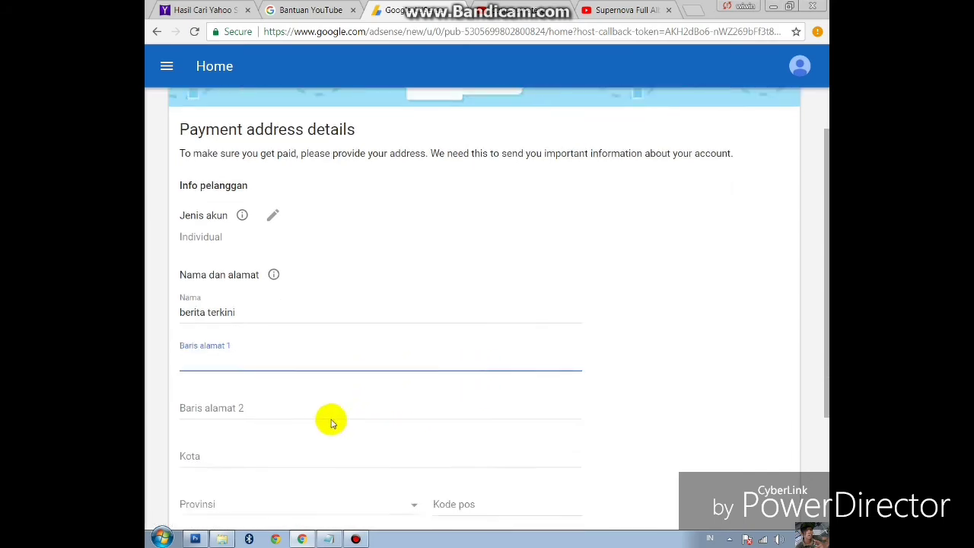
scroll(334, 423, "down", 1)
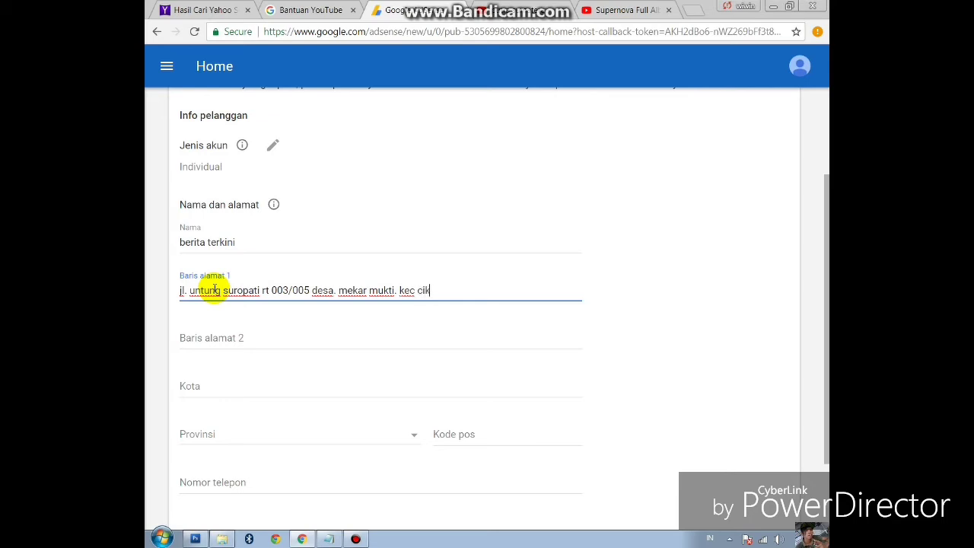
type("tara")
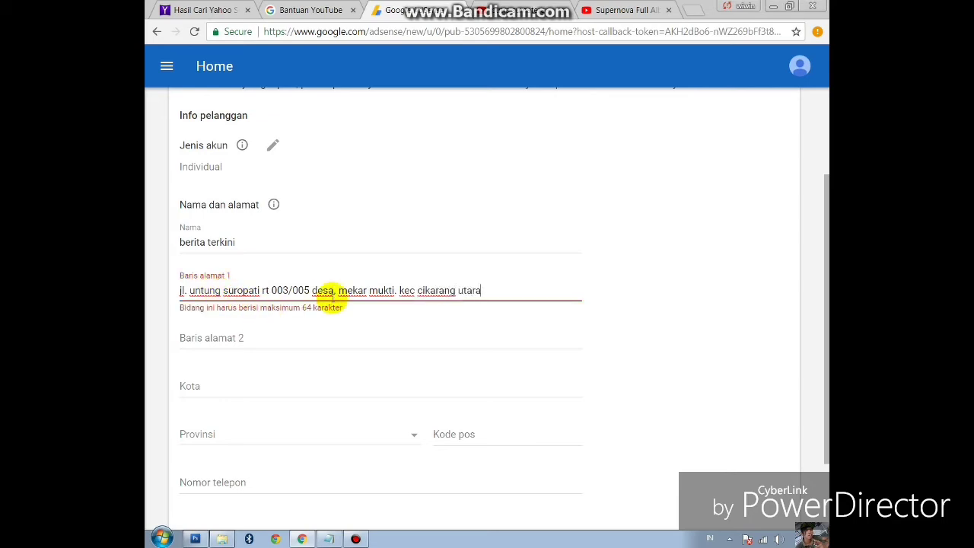
scroll(361, 334, "down", 3)
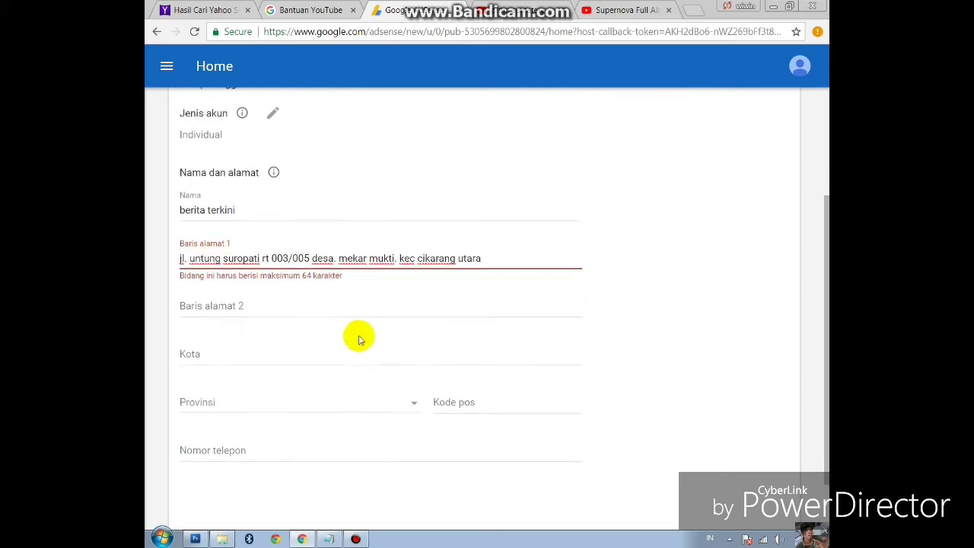
left_click(363, 235)
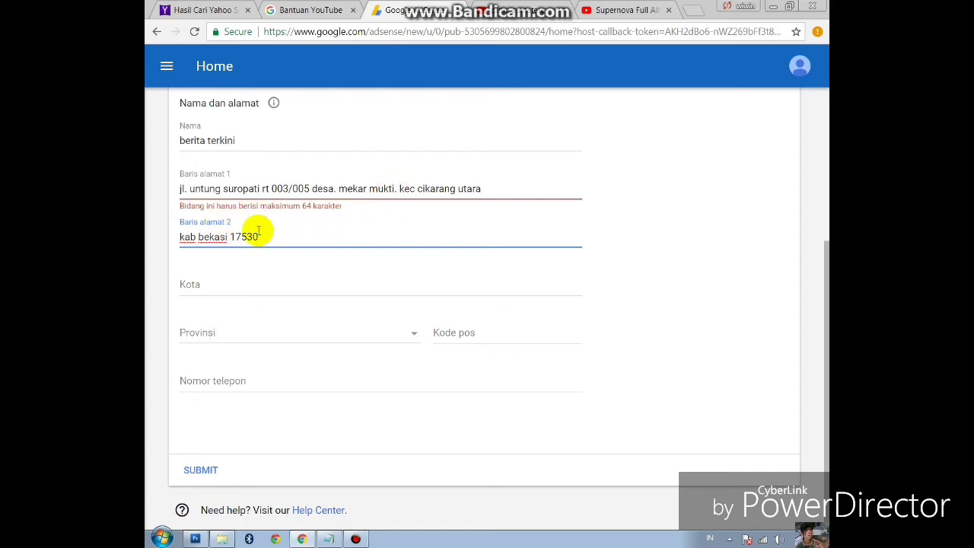
Move the part of the address after the street name from the first address line to the start of the second.
left_click_drag(491, 190, 259, 188)
key("ctrl+c")
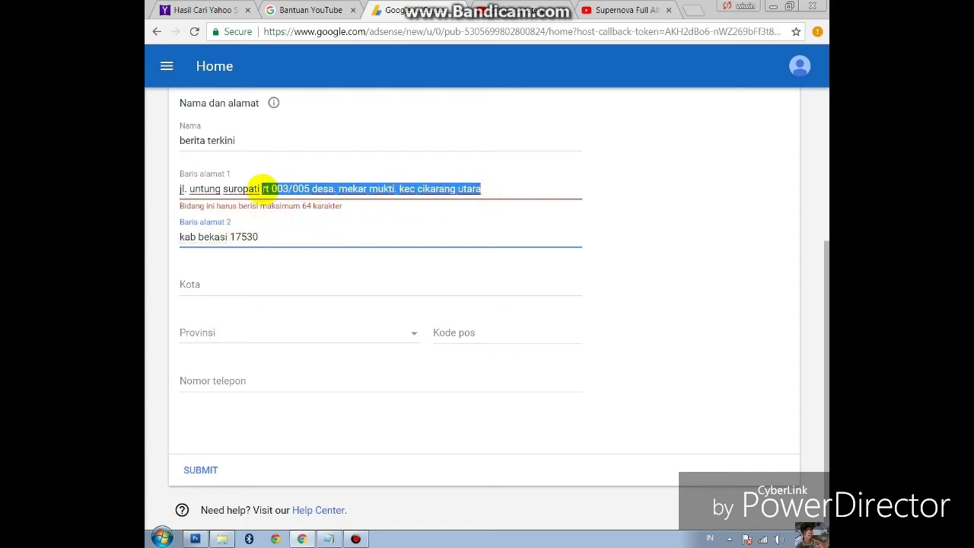
left_click(181, 237)
key("ctrl+v")
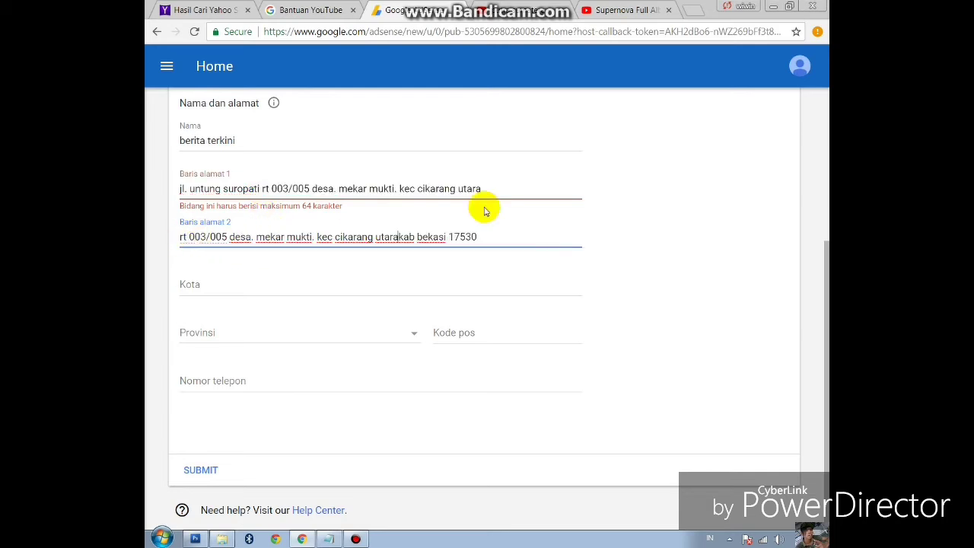
left_click_drag(515, 189, 260, 190)
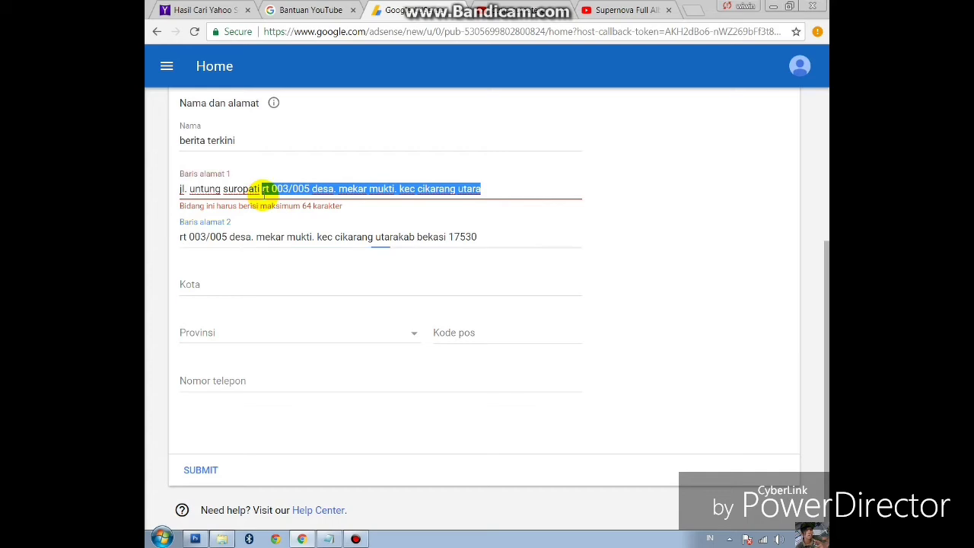
key("BackSpace")
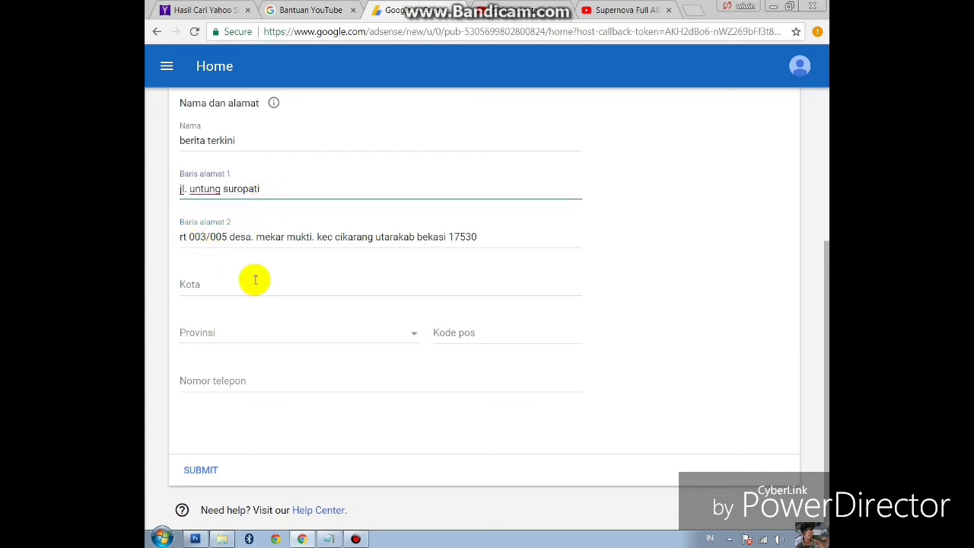
Capitalize the "Rt" abbreviation at the start of the second address line, keeping it without a period.
left_click(183, 237)
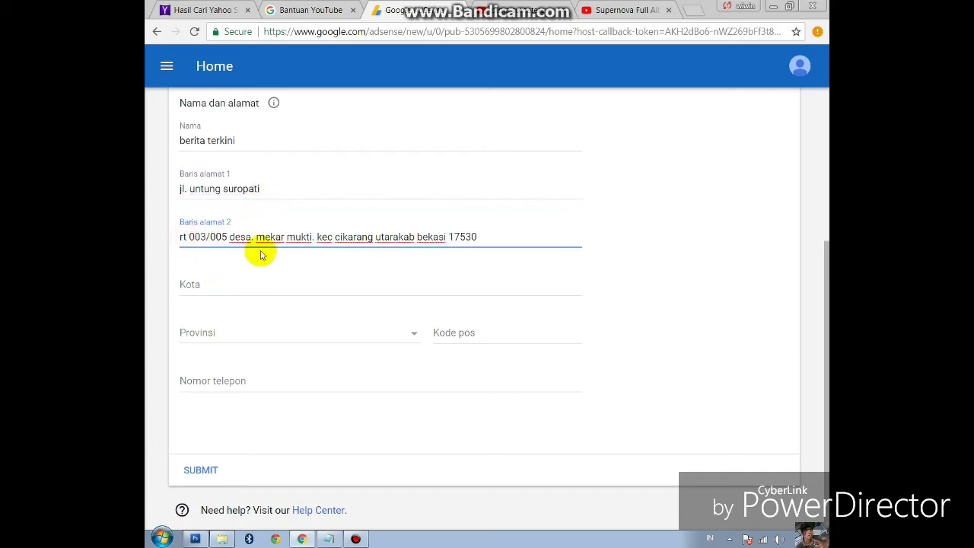
key("BackSpace")
key("BackSpace")
type("R")
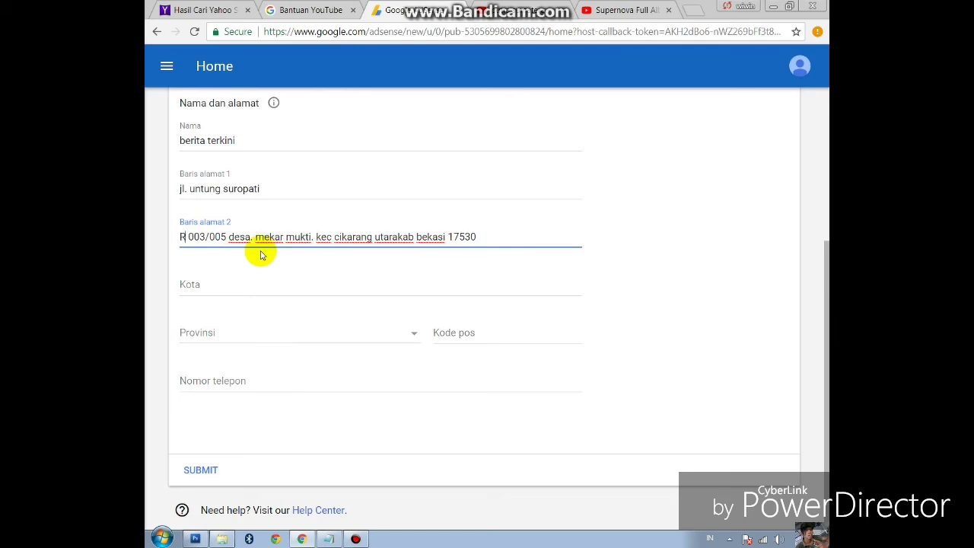
type("t.")
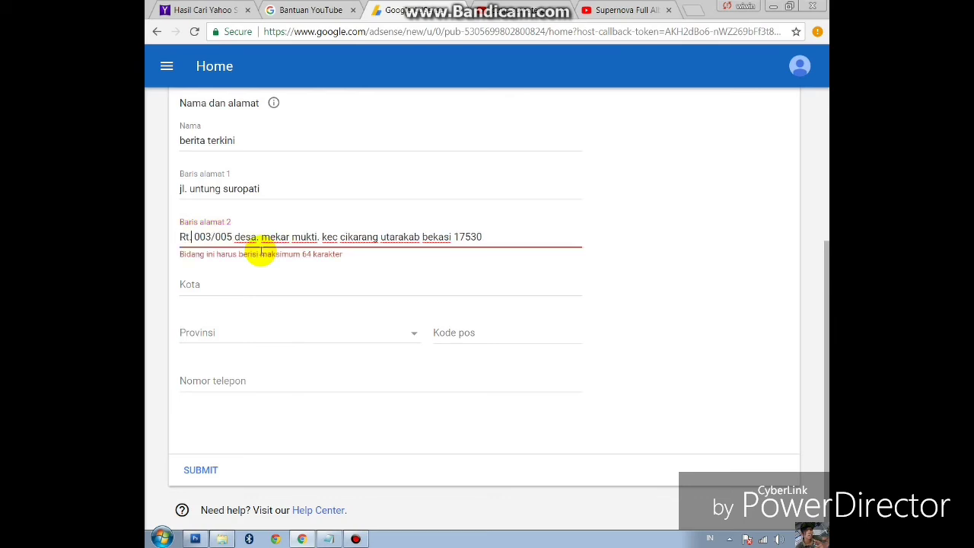
key("BackSpace")
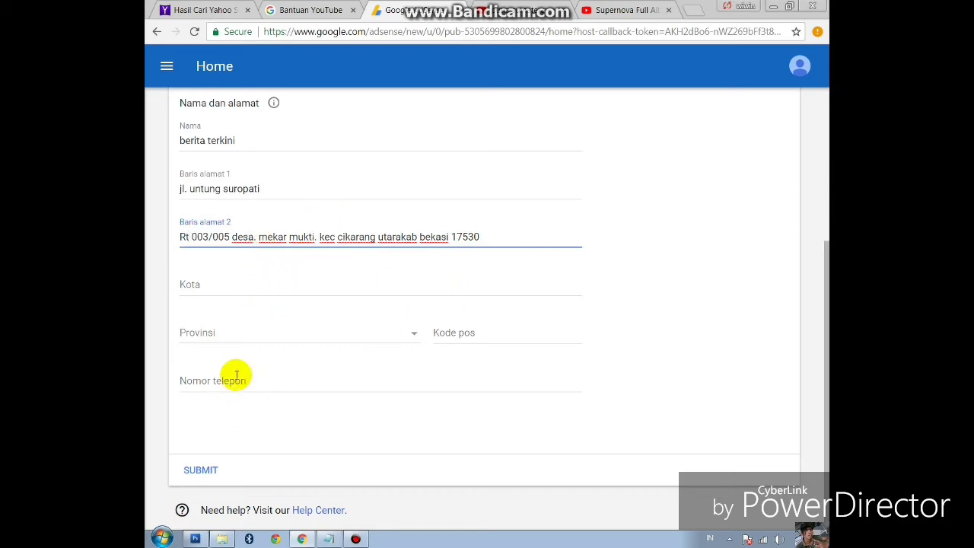
Enter the account holder's city and select the matching province in the payment address form.
left_click(194, 289)
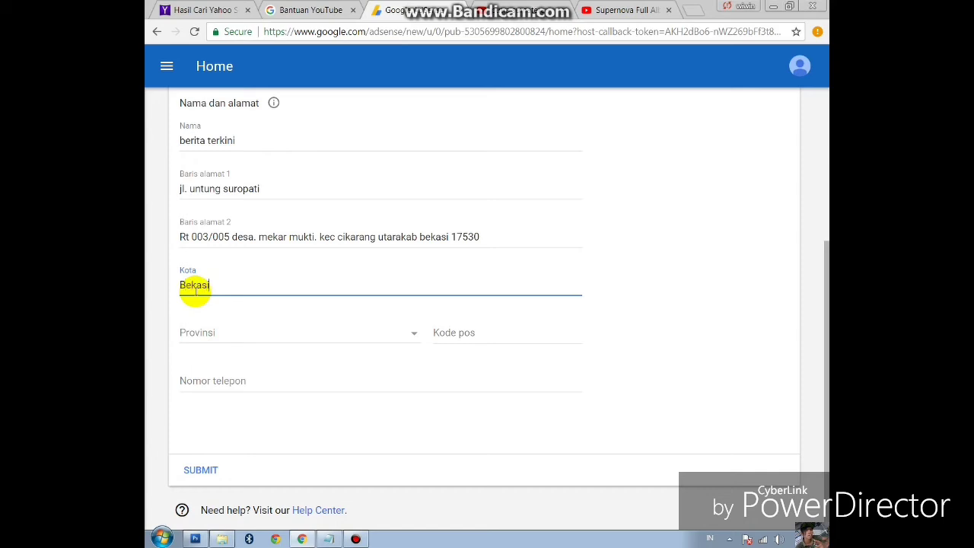
left_click(198, 332)
scroll(279, 391, "down", 2)
scroll(279, 391, "down", 1)
scroll(224, 331, "up", 2)
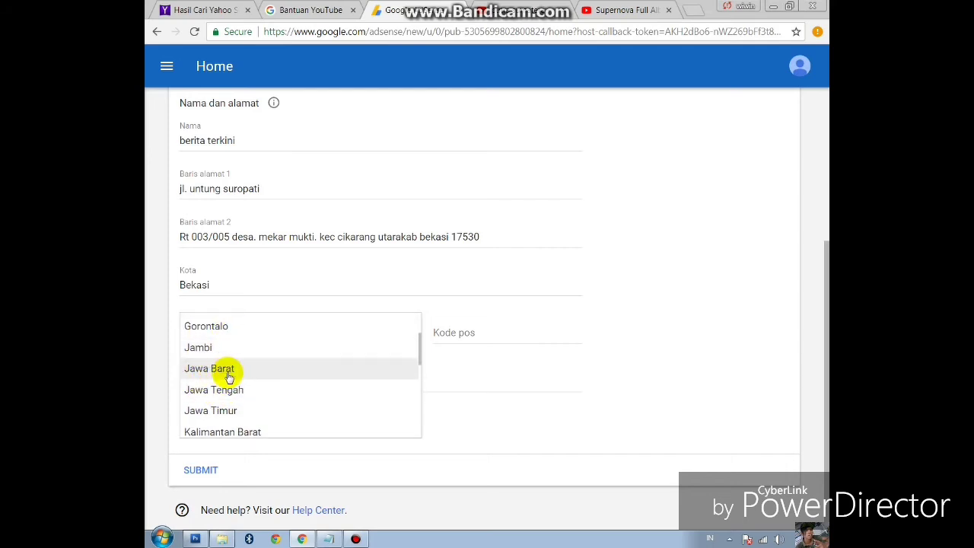
left_click(228, 373)
Fill in the postal code and paste the account holder's phone number.
left_click(447, 330)
type("17")
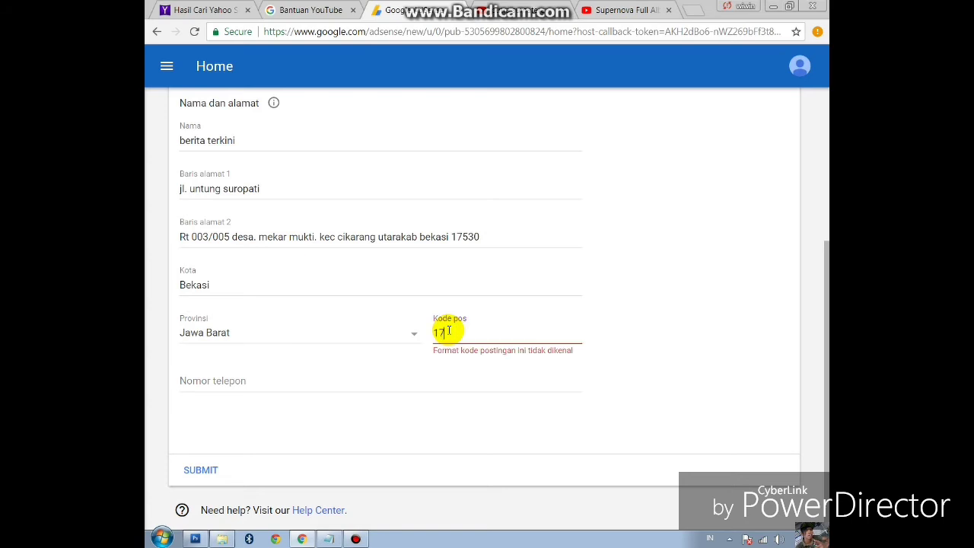
type("530")
left_click(228, 381)
mouse_move(328, 539)
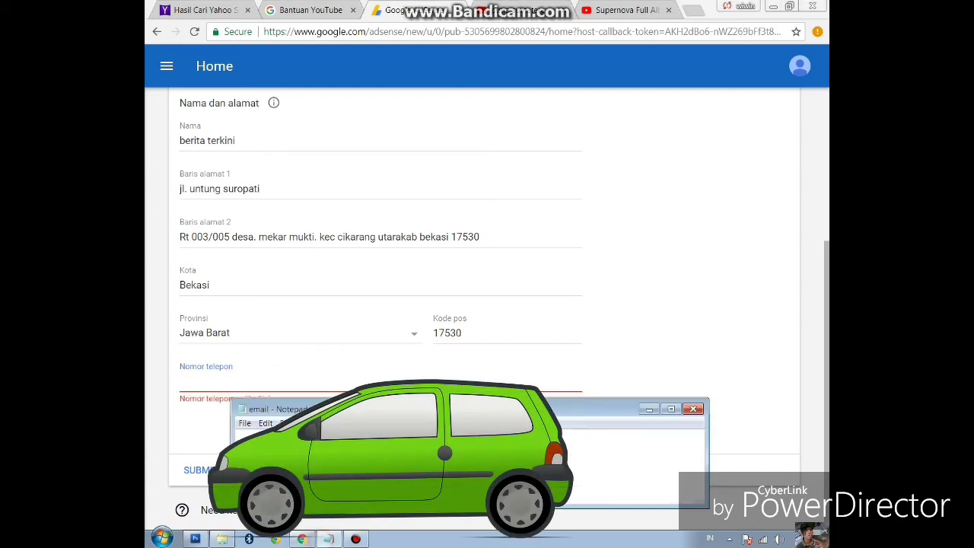
left_click(649, 409)
key("ctrl+v")
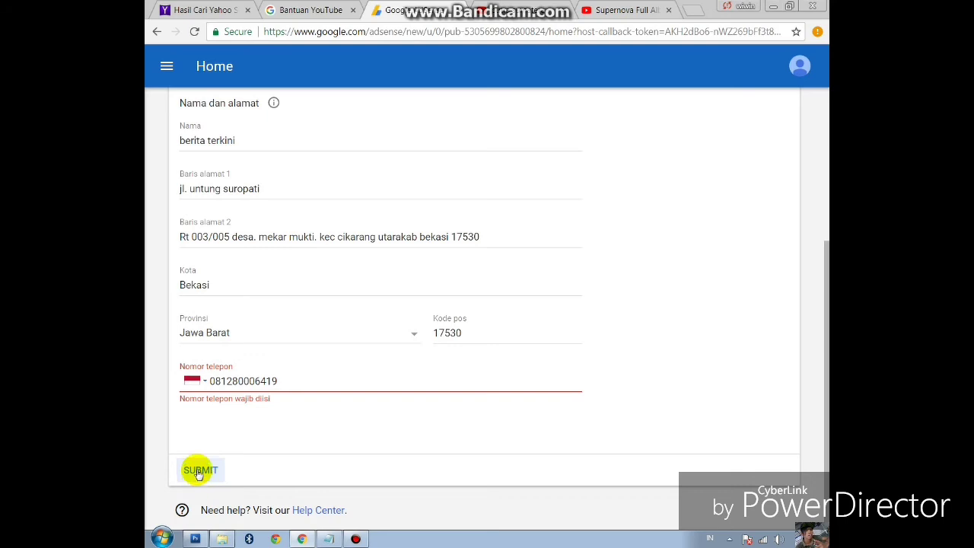
Review the account type, name and address details entered in the payment address form.
scroll(243, 191, "up", 5)
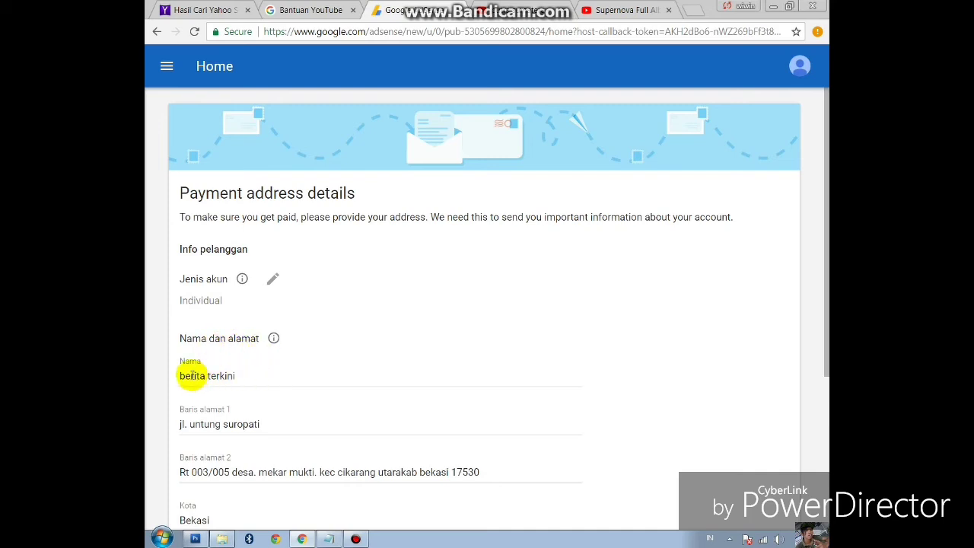
scroll(230, 381, "down", 2)
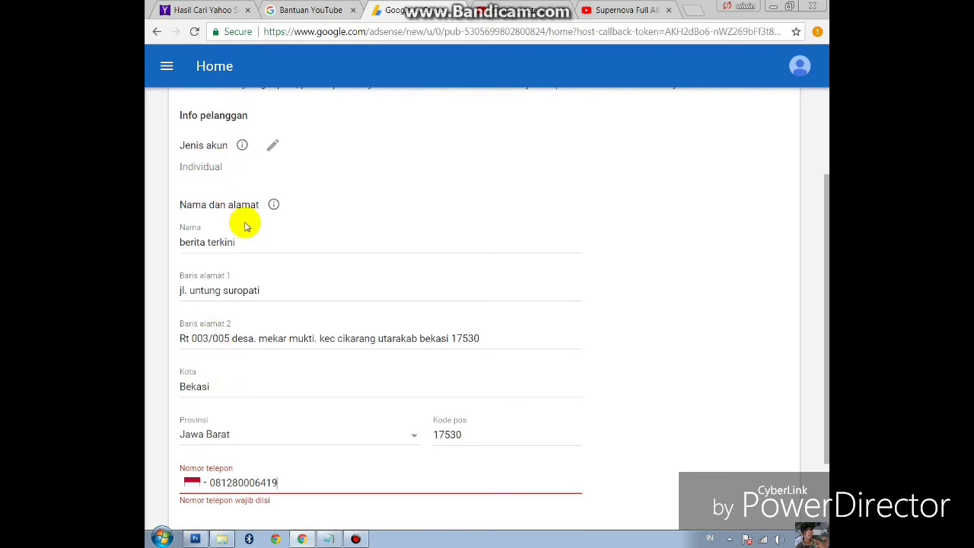
scroll(243, 221, "up", 2)
scroll(242, 247, "down", 1)
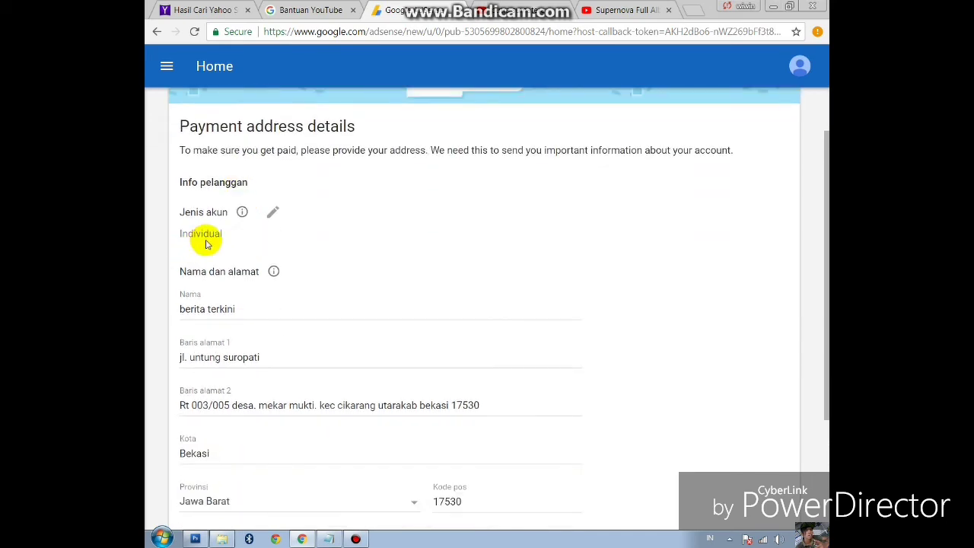
Submit the completed payment address form and continue the redirect back to the YouTube monetization page.
scroll(215, 343, "down", 1)
scroll(216, 346, "down", 2)
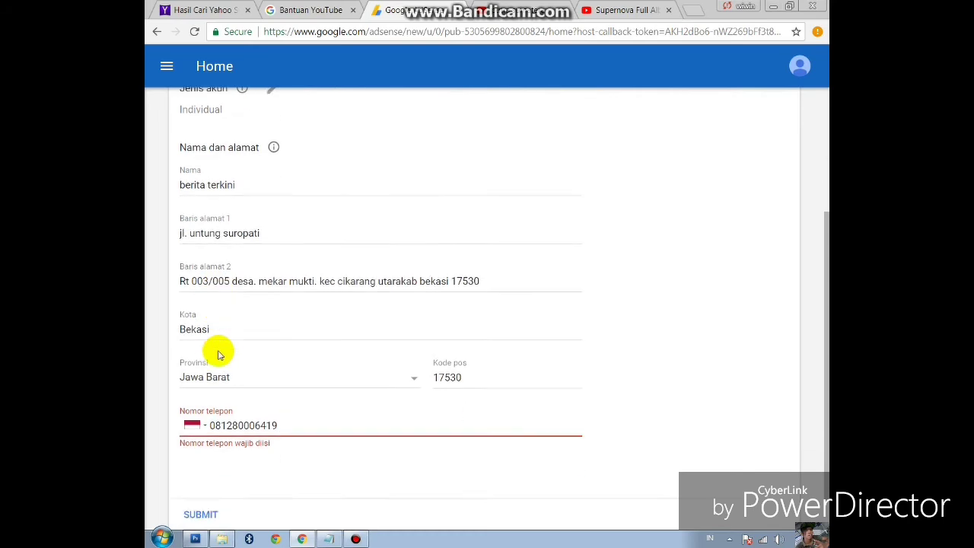
left_click(201, 471)
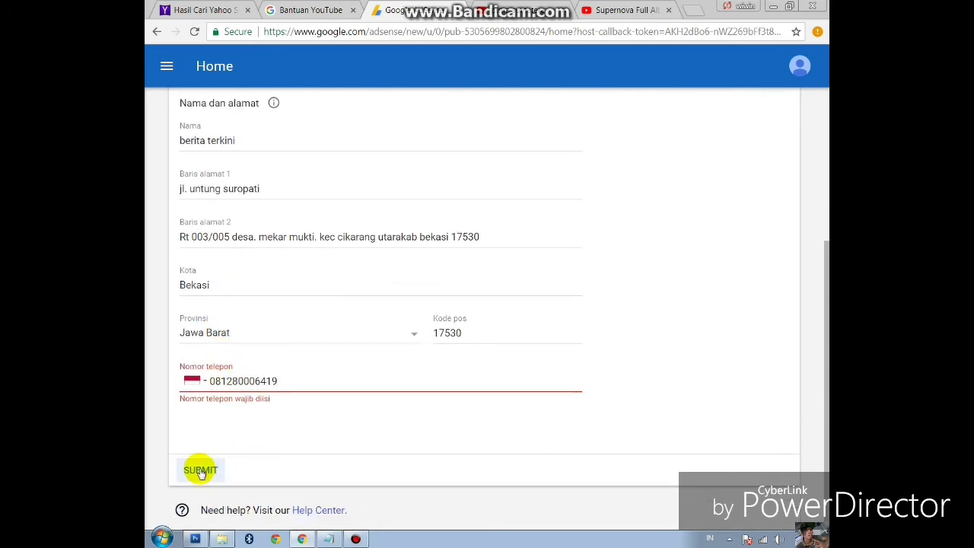
left_click(200, 471)
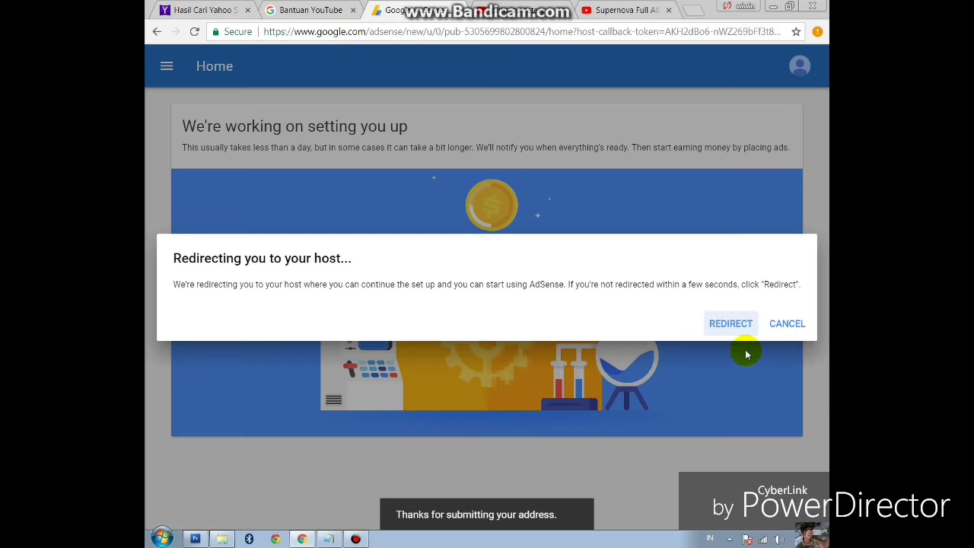
left_click(729, 322)
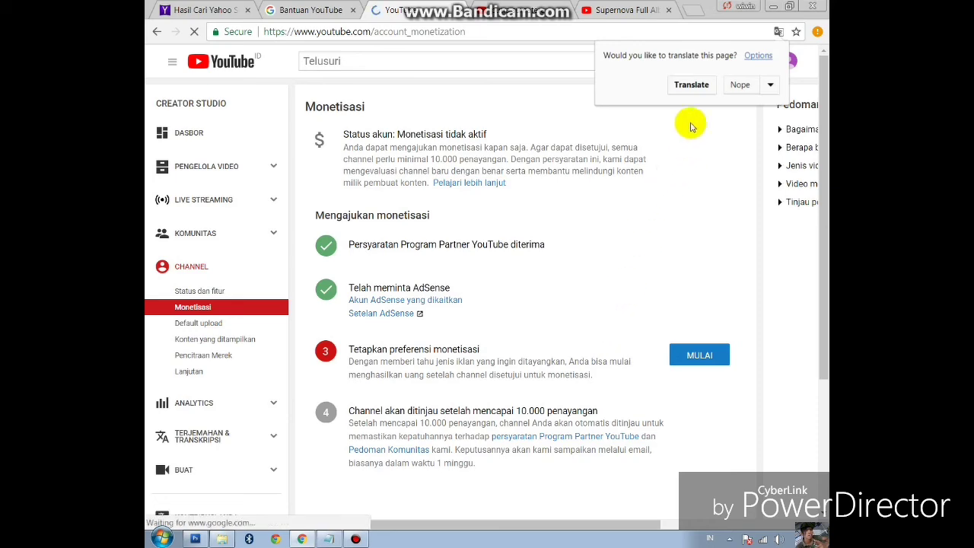
Translate the monetization page into English and restore its original language.
left_click(691, 84)
scroll(684, 213, "down", 1)
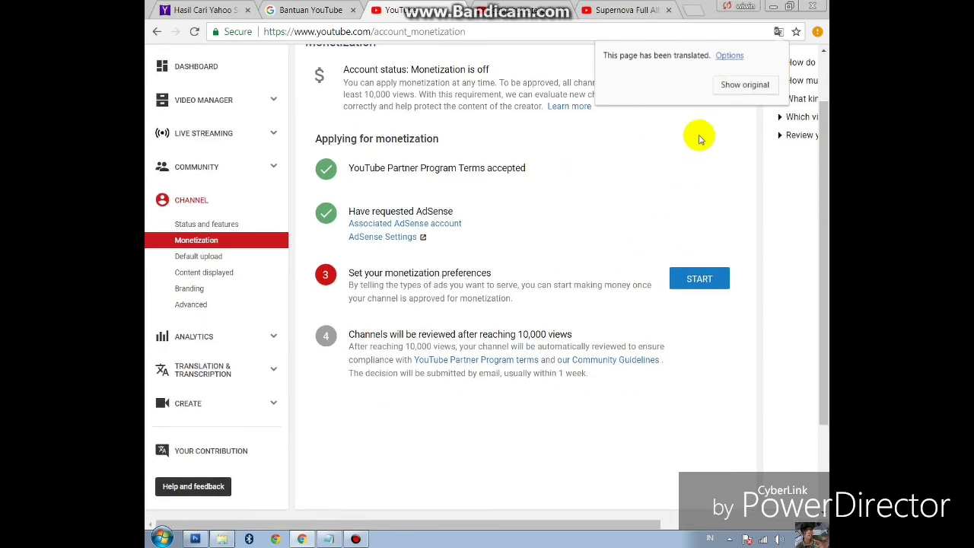
left_click(735, 82)
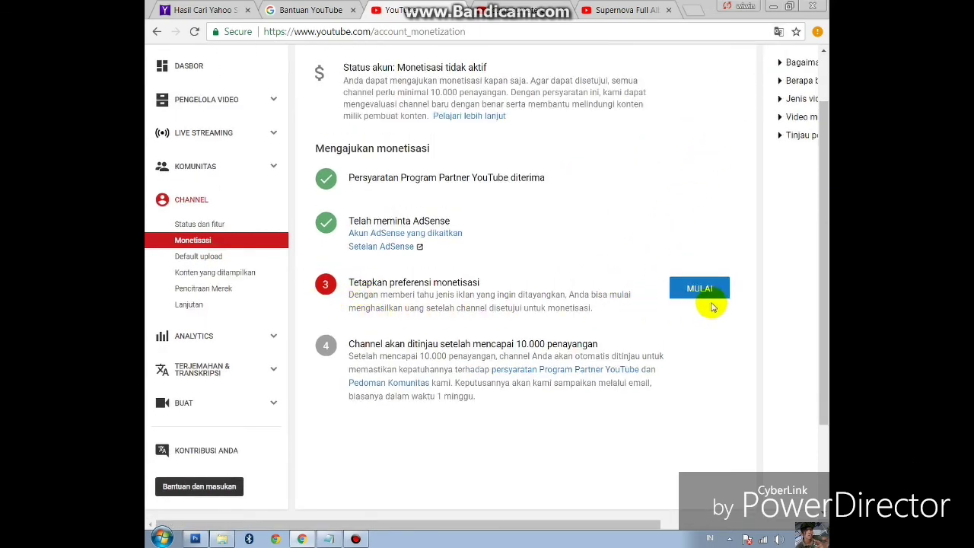
Save the monetization preferences with all existing and future videos monetized and overlay, sponsored card and skippable video ads enabled.
left_click(687, 289)
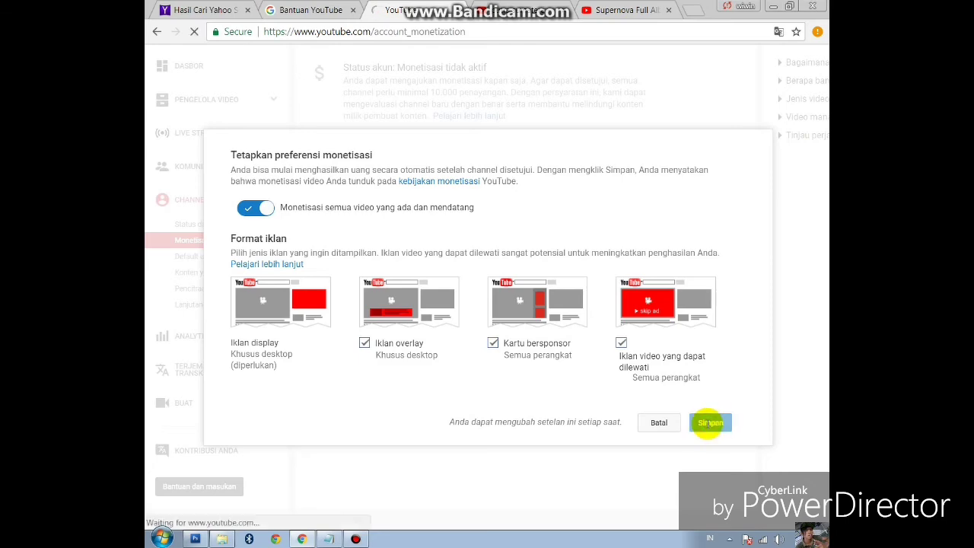
scroll(518, 346, "down", 3)
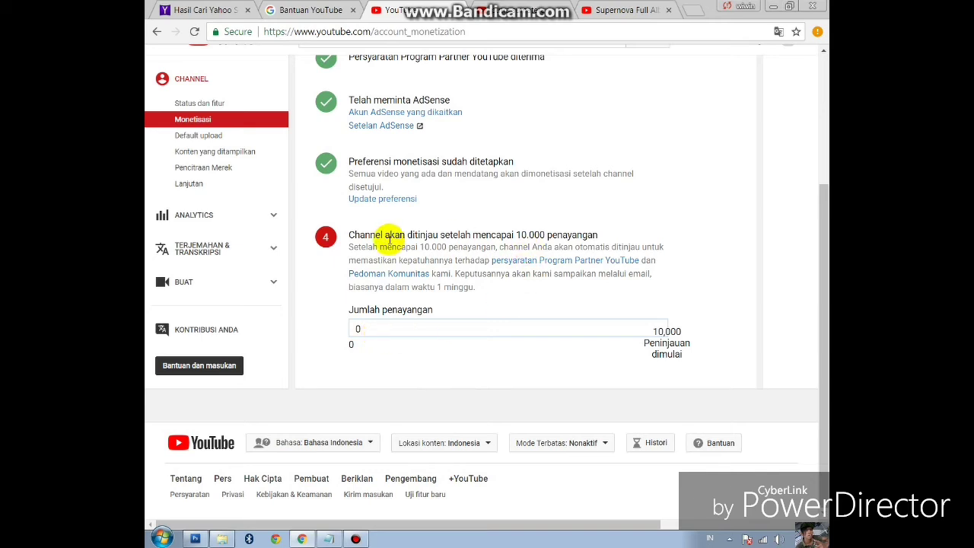
Review the monetization application checklist, especially the view-count requirement for the channel review.
left_click_drag(353, 235, 599, 236)
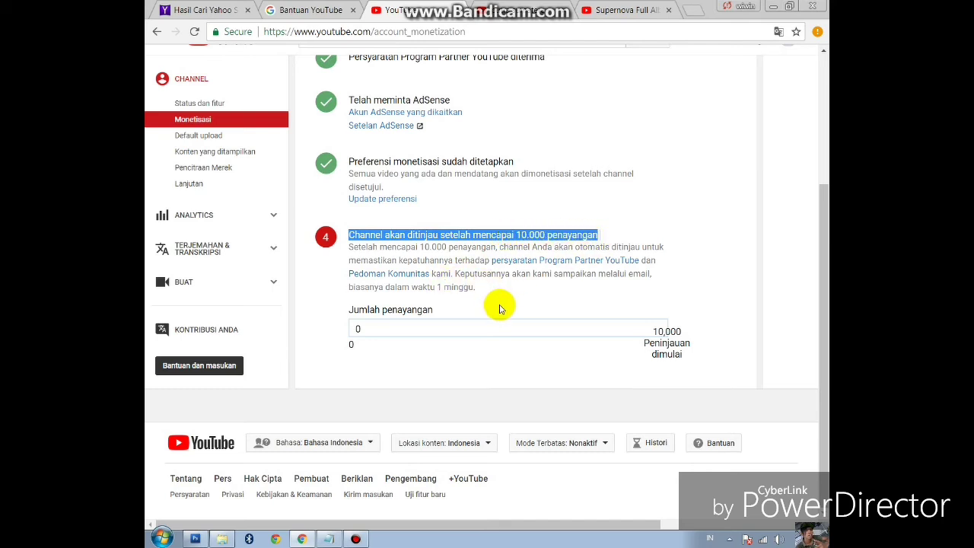
left_click(502, 335)
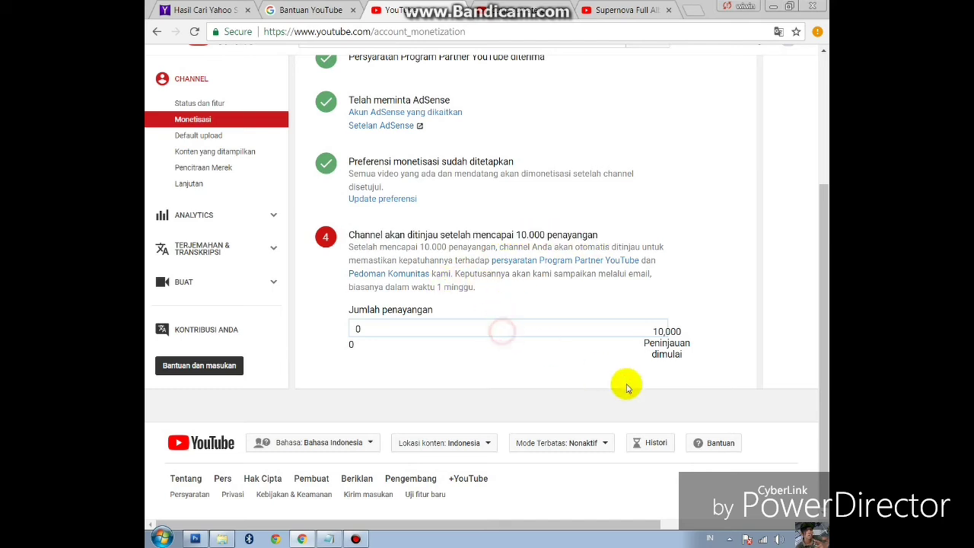
scroll(463, 342, "up", 1)
scroll(464, 341, "down", 1)
scroll(463, 352, "up", 1)
scroll(463, 352, "down", 1)
scroll(463, 353, "up", 2)
scroll(464, 356, "up", 1)
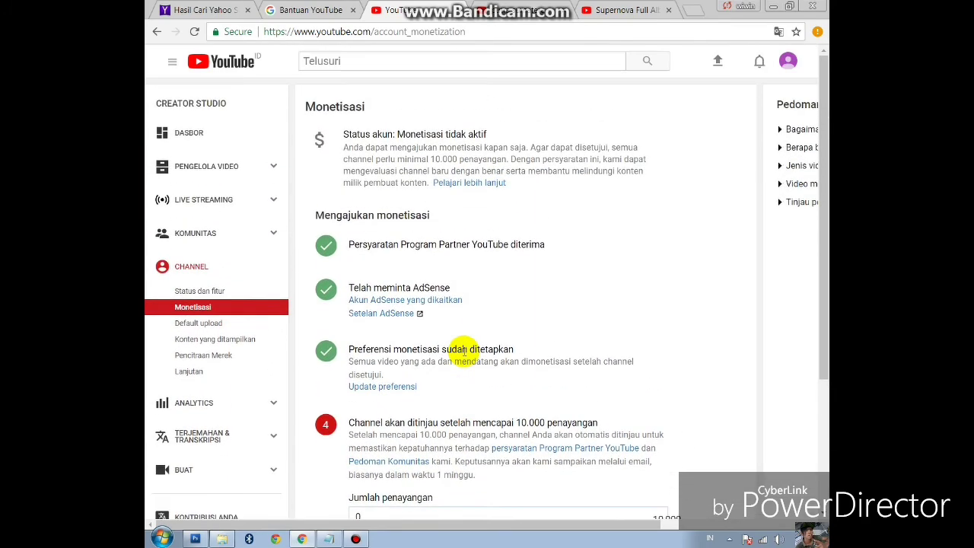
scroll(463, 349, "down", 3)
scroll(464, 350, "up", 2)
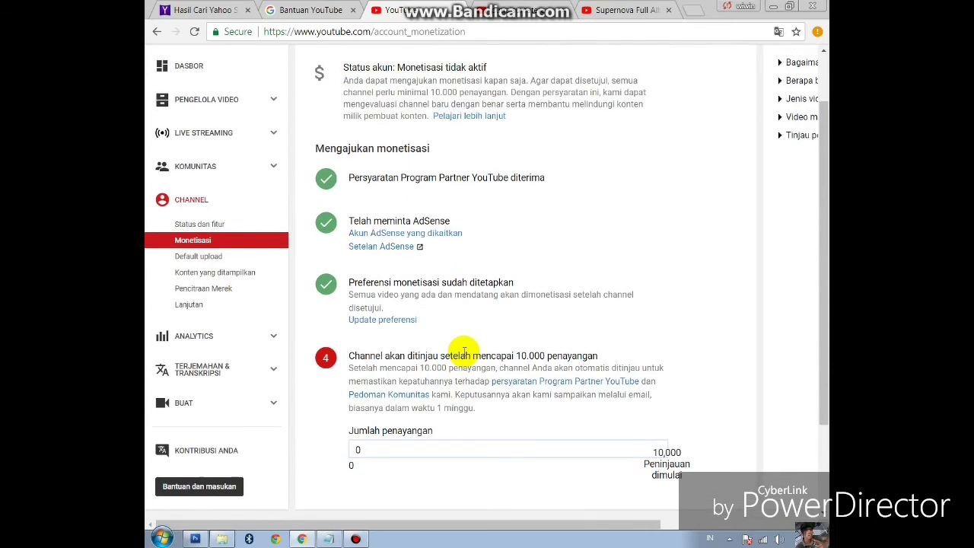
scroll(464, 350, "down", 2)
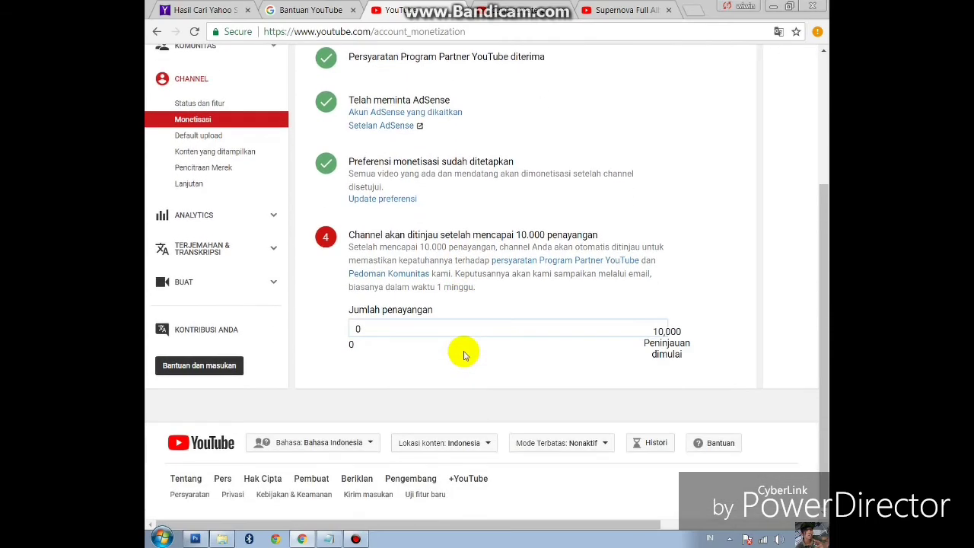
scroll(408, 383, "up", 3)
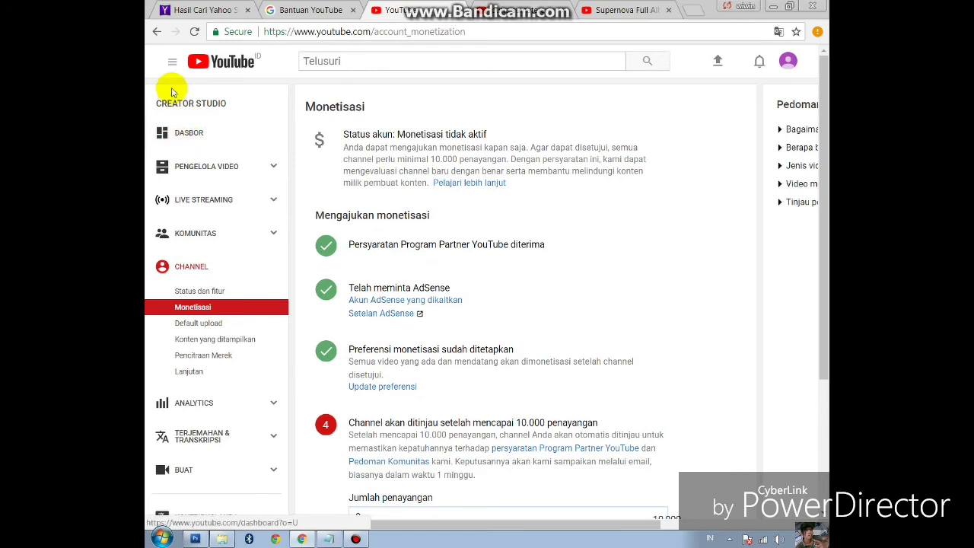
Go to the channel's own page and open the video upload page.
left_click(173, 62)
left_click(213, 122)
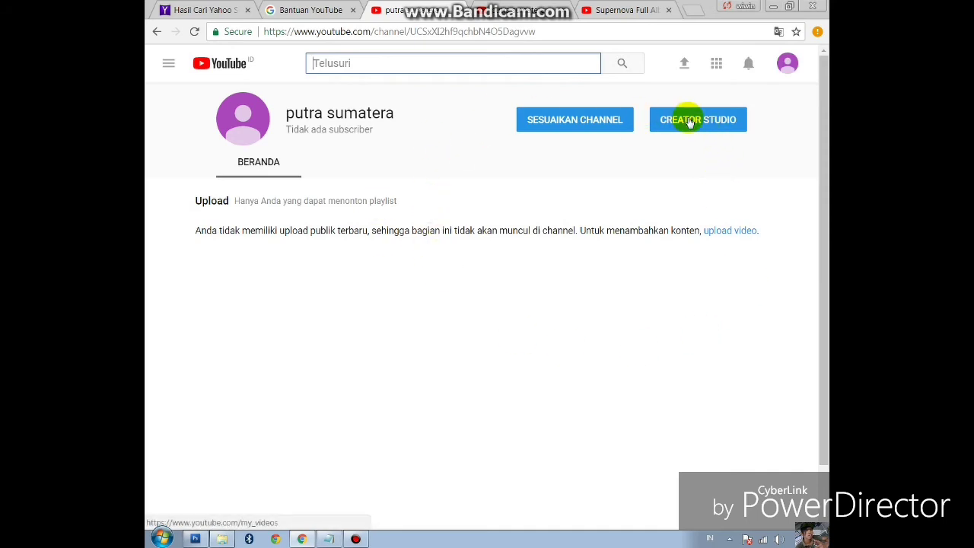
left_click(684, 65)
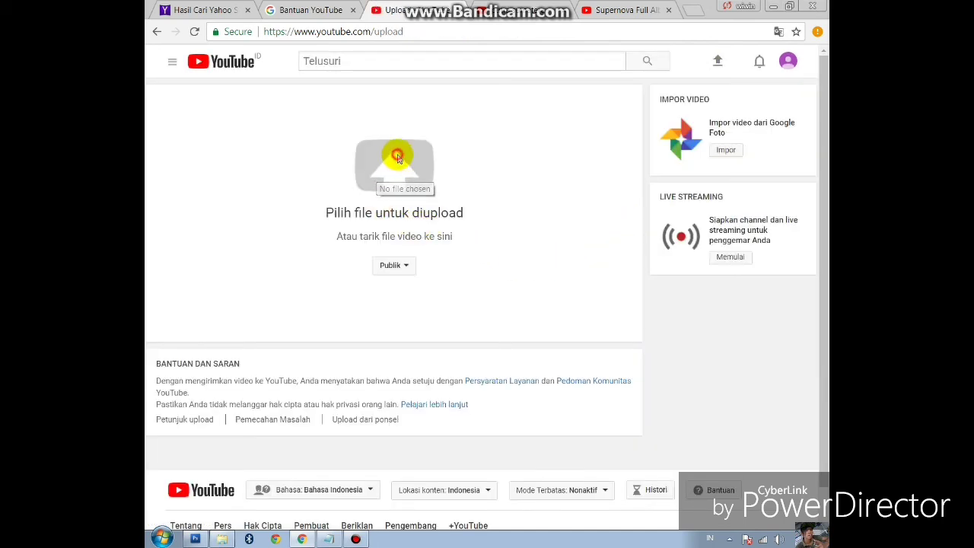
Start choosing a file to upload and browse to the owner's personal folder on the JOB (E:) drive.
left_click(397, 157)
scroll(215, 220, "down", 2)
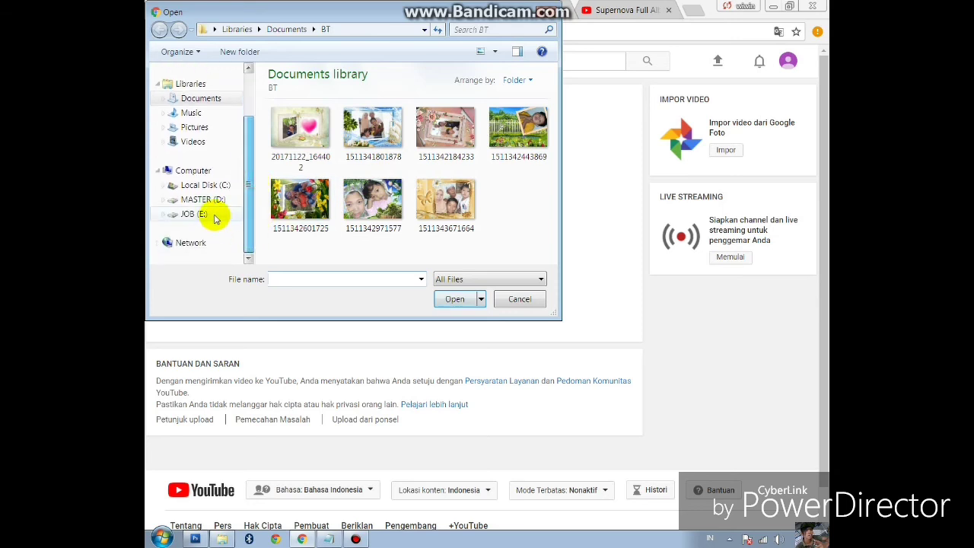
left_click(216, 217)
left_click_drag(553, 79, 552, 91)
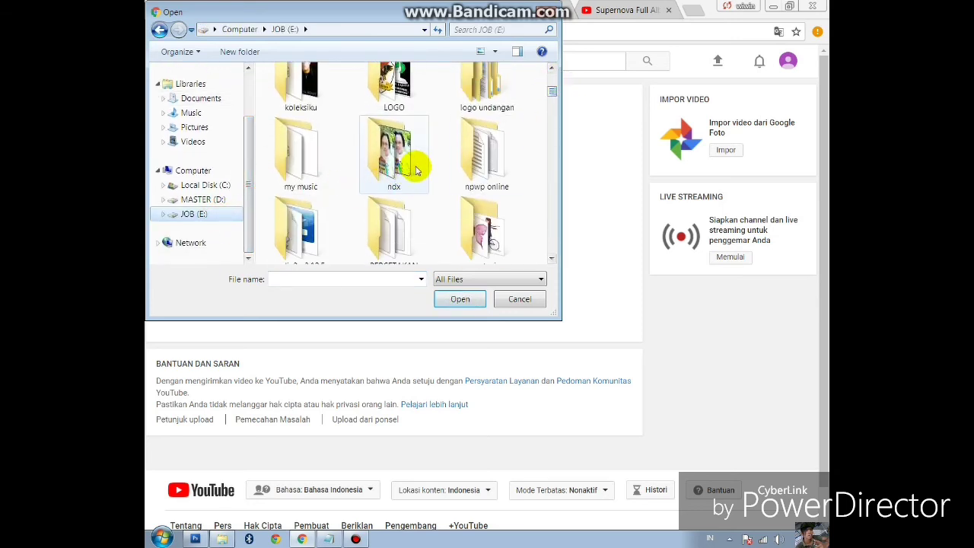
scroll(487, 213, "down", 1)
left_click(413, 228)
scroll(413, 231, "down", 1)
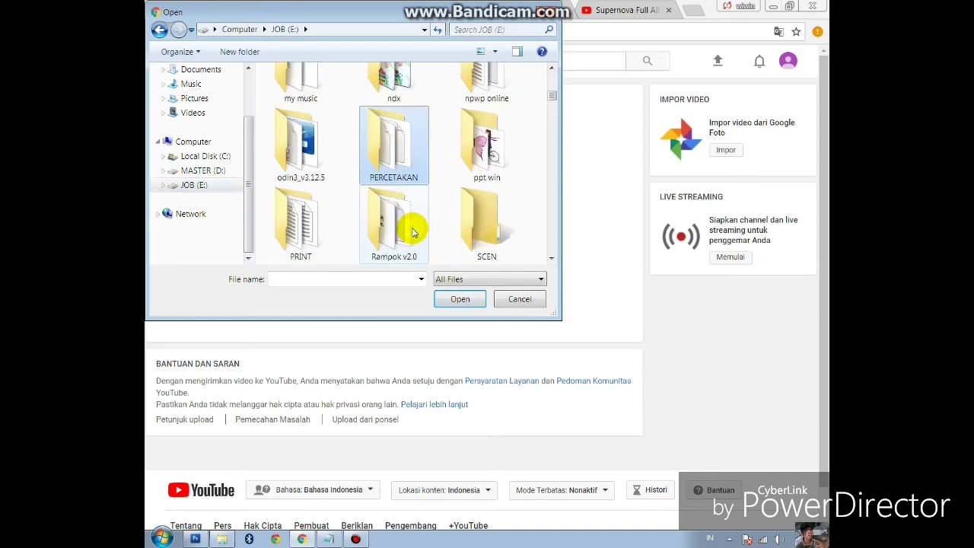
scroll(413, 230, "down", 1)
double_click(471, 230)
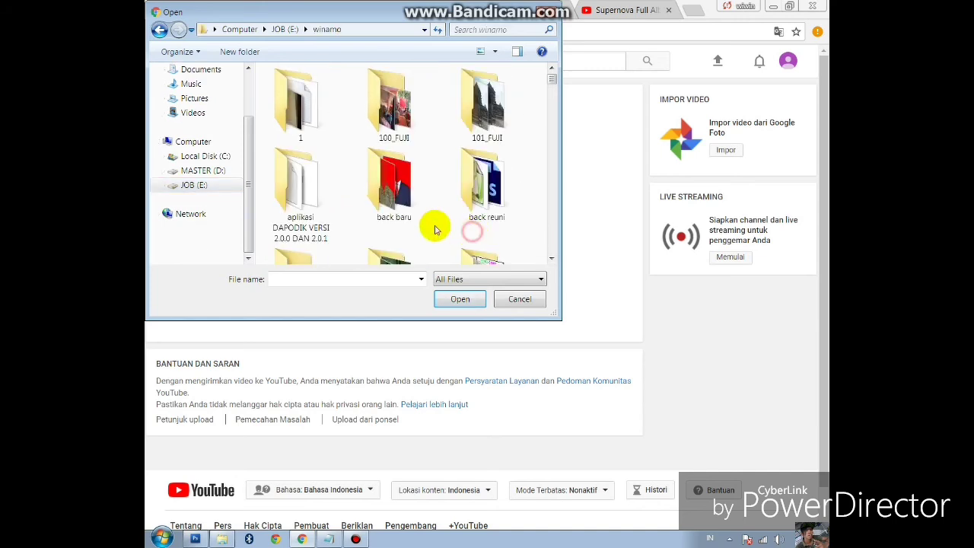
Open the f1s folder inside document\dok penting.
scroll(441, 210, "down", 1)
scroll(368, 232, "down", 1)
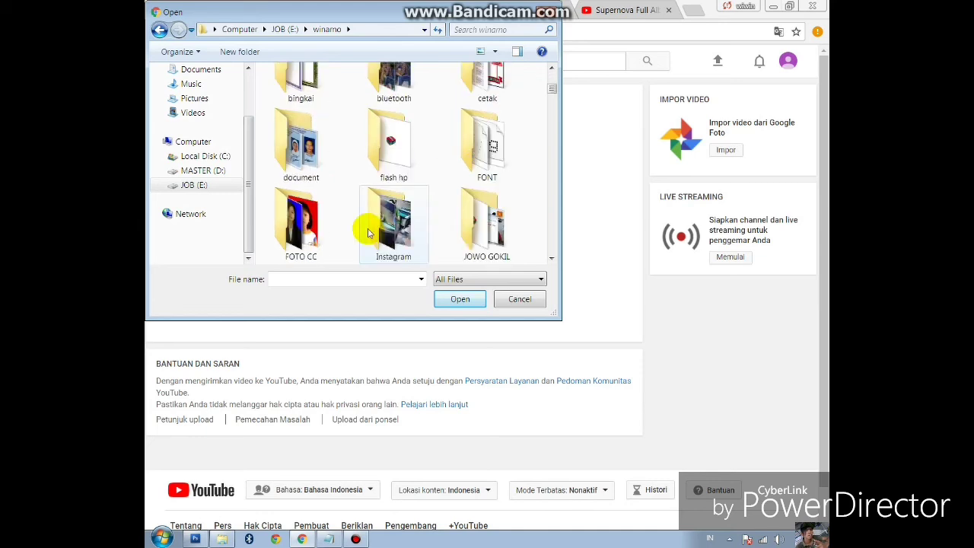
double_click(308, 156)
double_click(373, 110)
double_click(304, 114)
Search the f1s folder for mp4 and enlarge the file selection dialog to show more results.
left_click(487, 31)
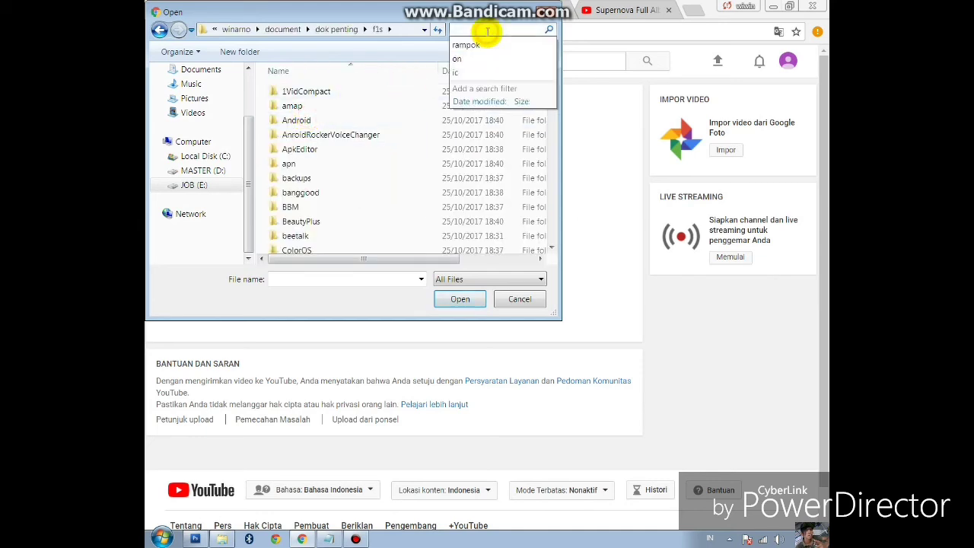
type("mp4")
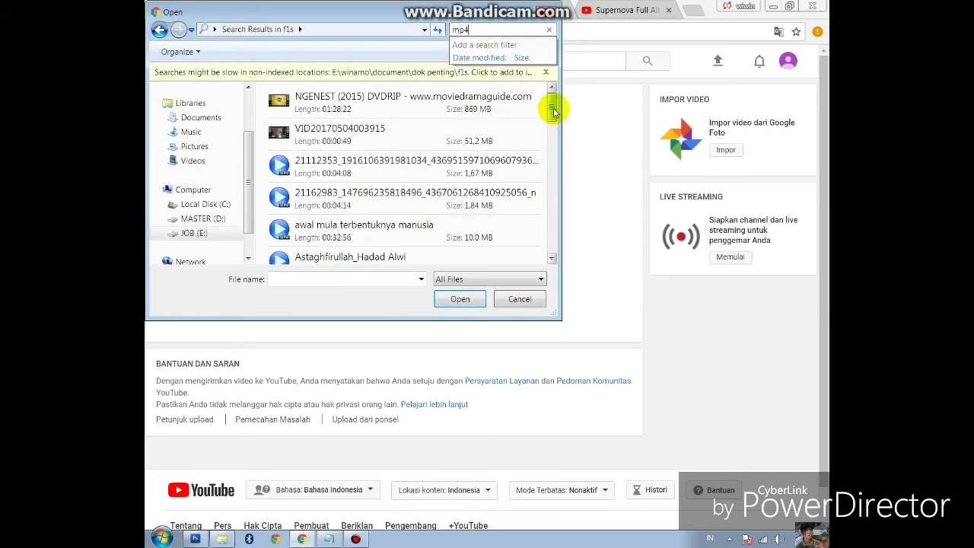
left_click(427, 166)
scroll(418, 167, "down", 6)
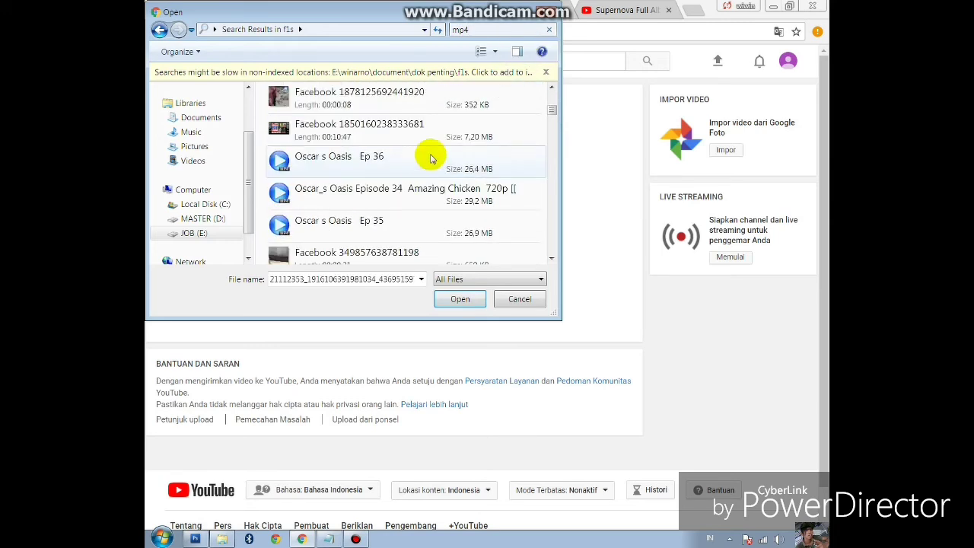
scroll(502, 152, "down", 2)
left_click_drag(559, 315, 710, 490)
Find the video AUTO_AWESOME_MOVIE_1_20171002_224309 in the search results and open it for upload.
scroll(406, 270, "down", 3)
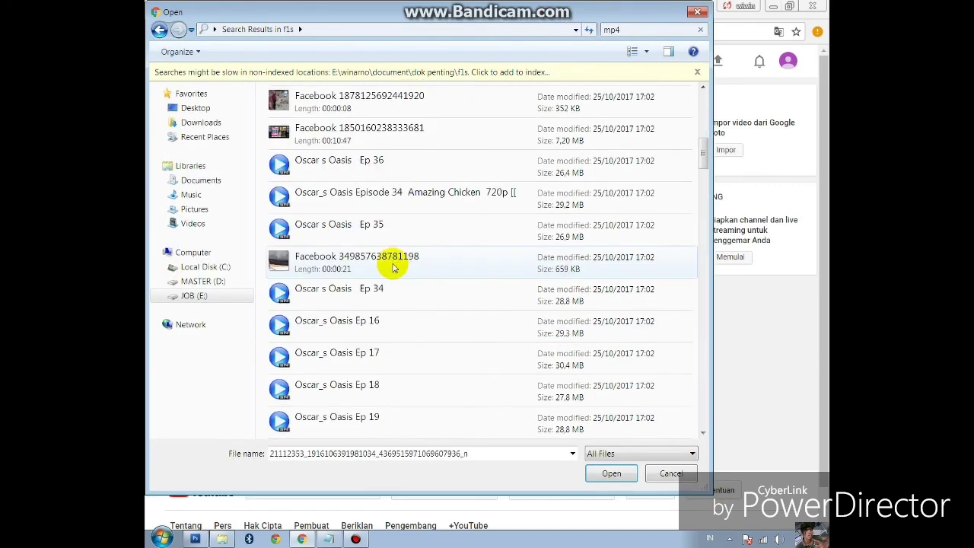
scroll(373, 281, "down", 3)
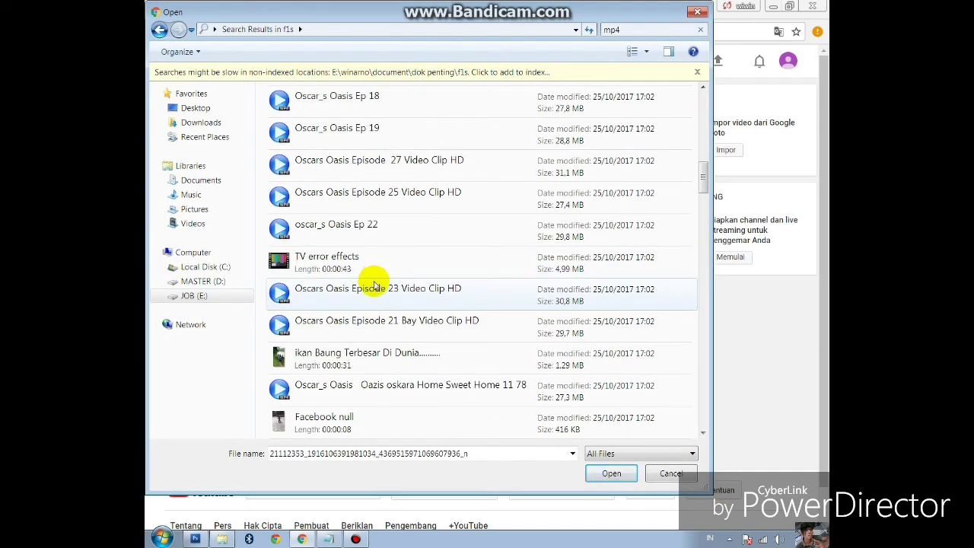
scroll(374, 287, "down", 2)
scroll(374, 291, "down", 8)
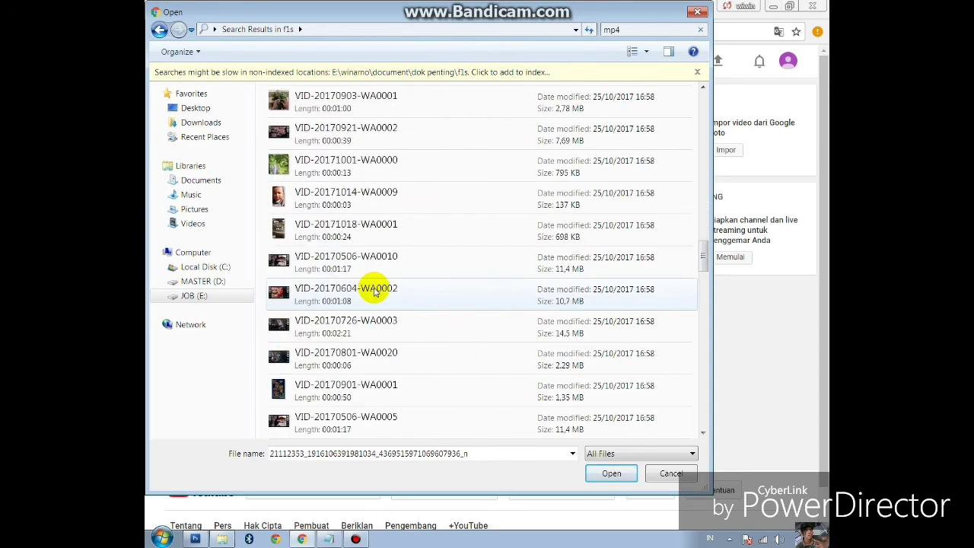
scroll(375, 291, "down", 3)
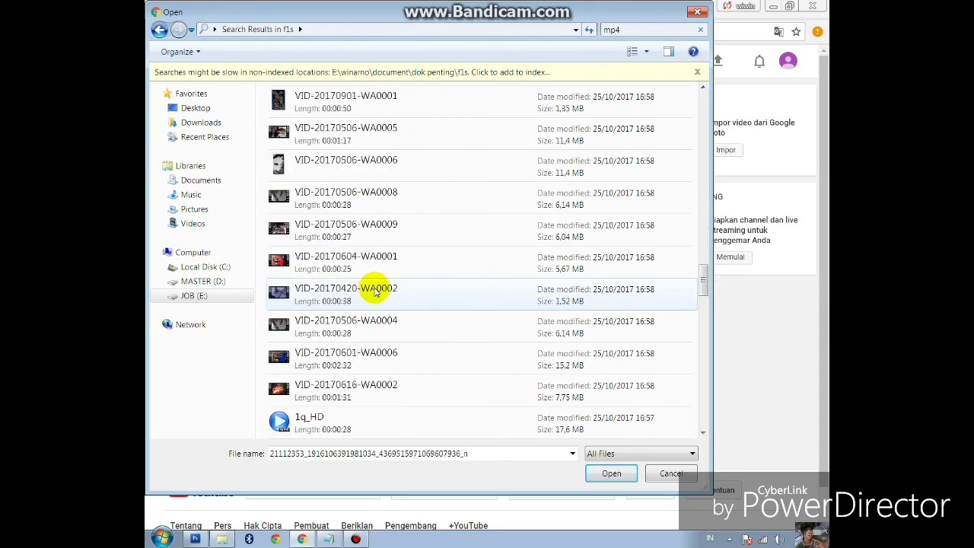
scroll(374, 291, "down", 3)
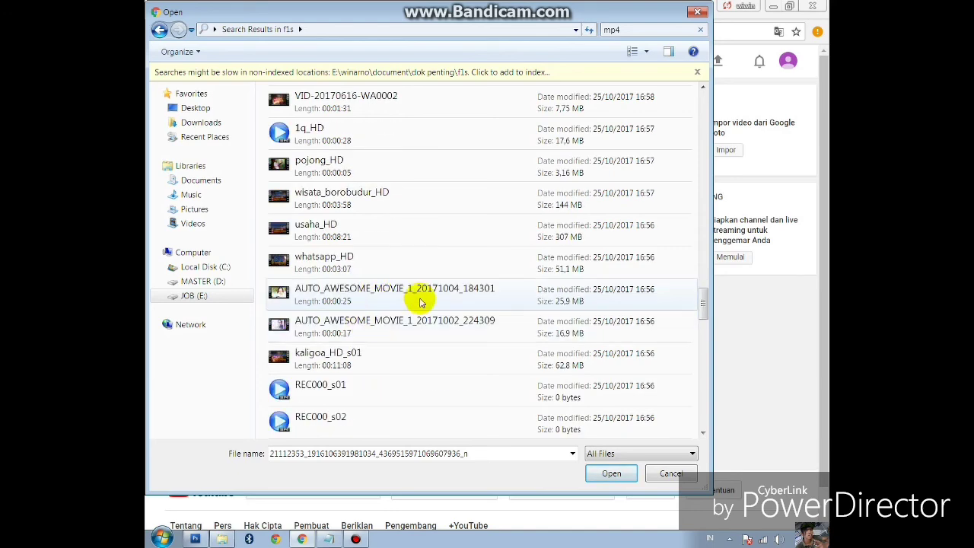
left_click(347, 326)
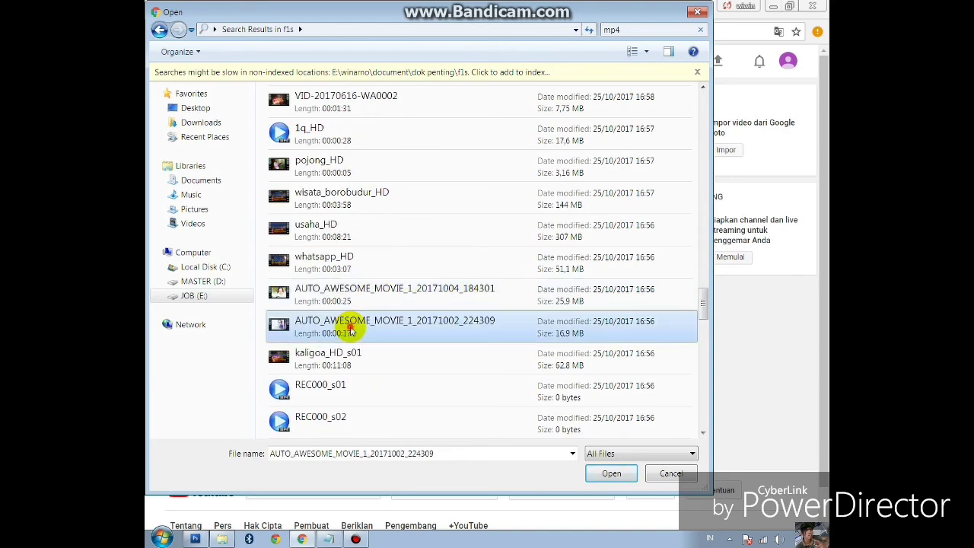
left_click(612, 471)
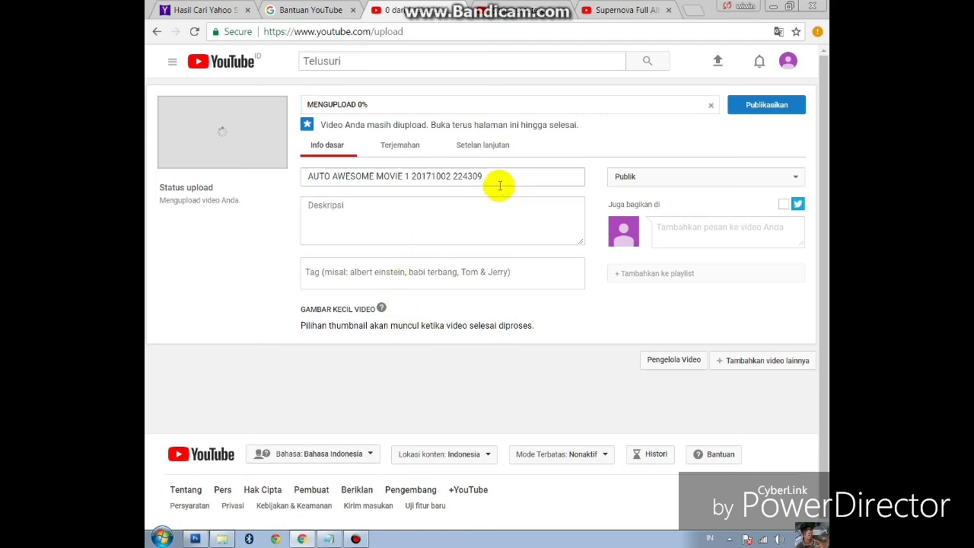
Replace the video's title with "foto paling gokil" and publish it with public visibility.
left_click_drag(515, 179, 217, 190)
type("foto pali")
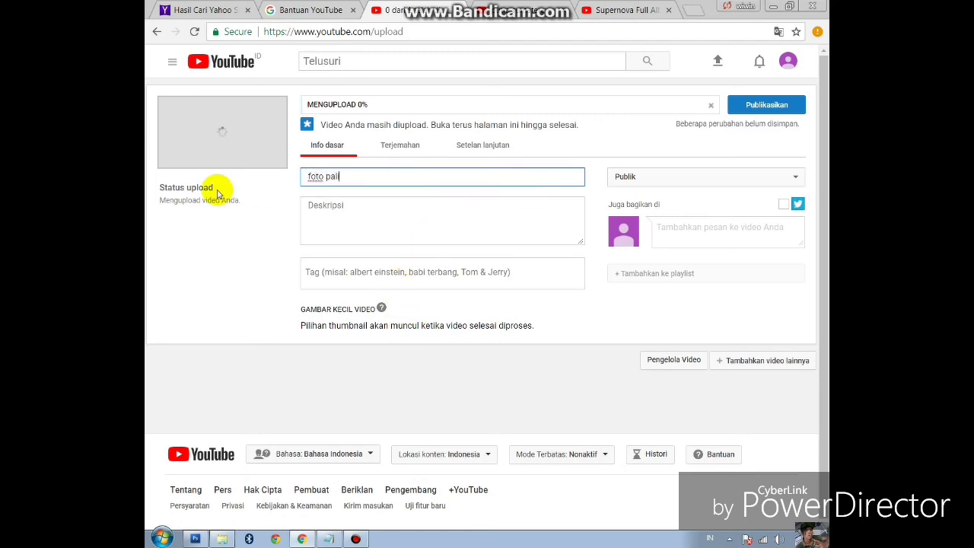
type("ng gokil")
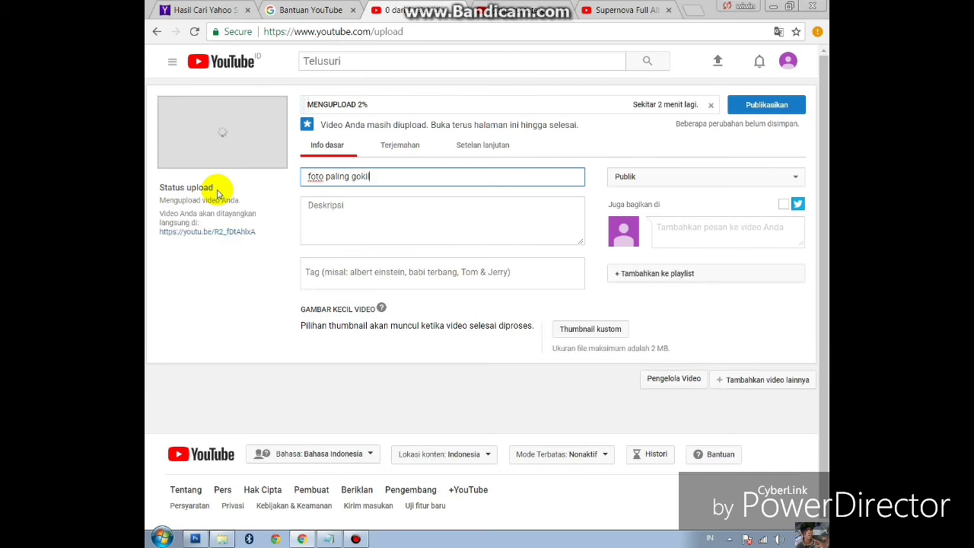
left_click(776, 108)
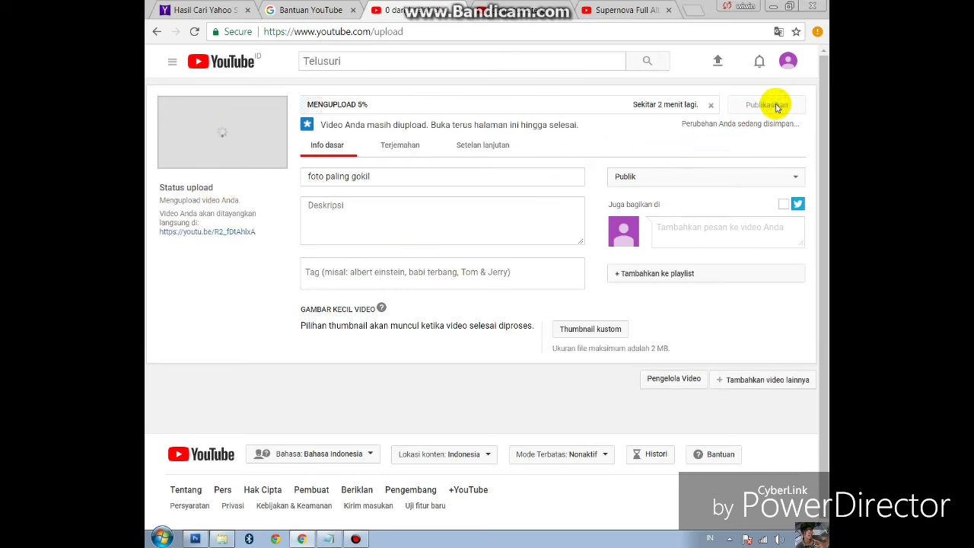